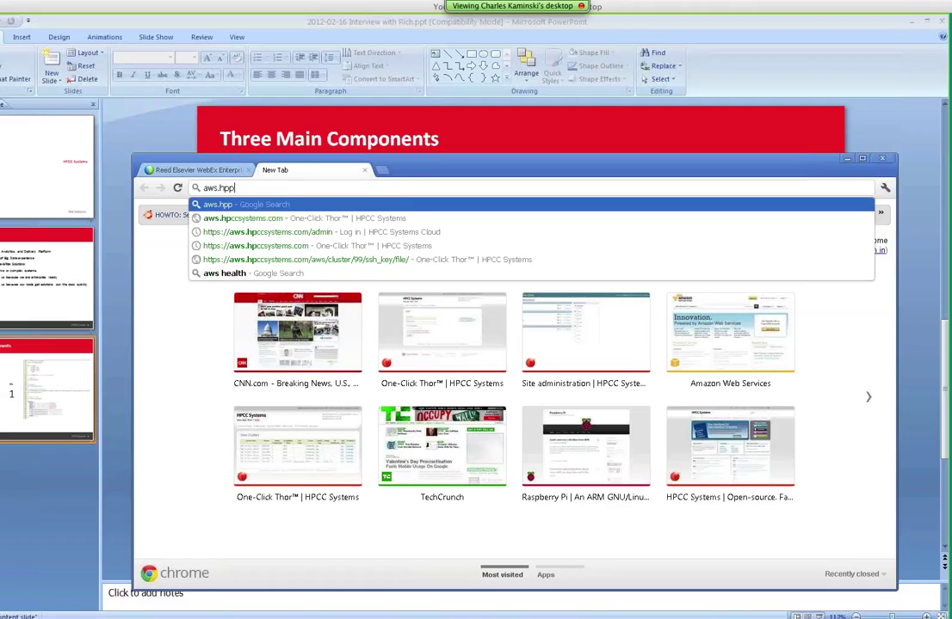
Step: Replace the mistyped address with hpccsystems.com, load the site, and maximize the browser window
key("BackSpace")
key("BackSpace")
key("BackSpace")
key("BackSpace")
key("BackSpace")
key("BackSpace")
key("BackSpace")
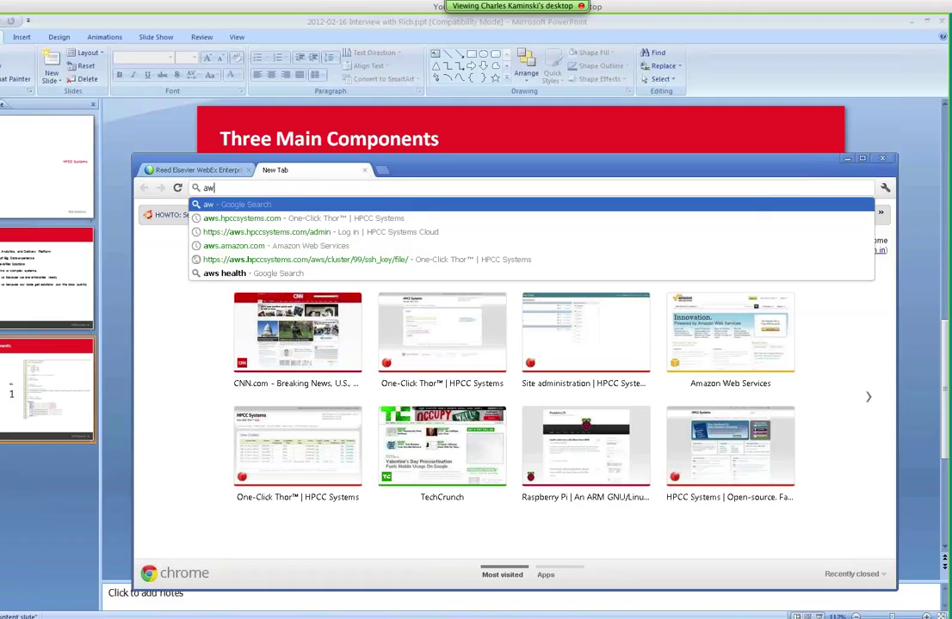
type("hpc")
key("Return")
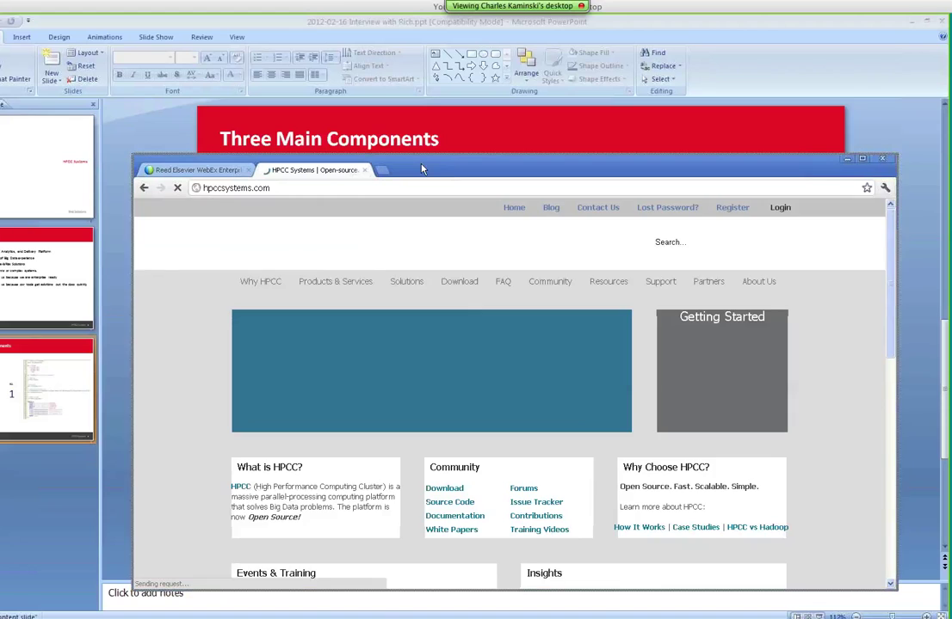
left_click_drag(450, 171, 414, 1)
Step: Change the site address to aws.hpccsystems.com and load the One-Click Thor login page
left_click(93, 39)
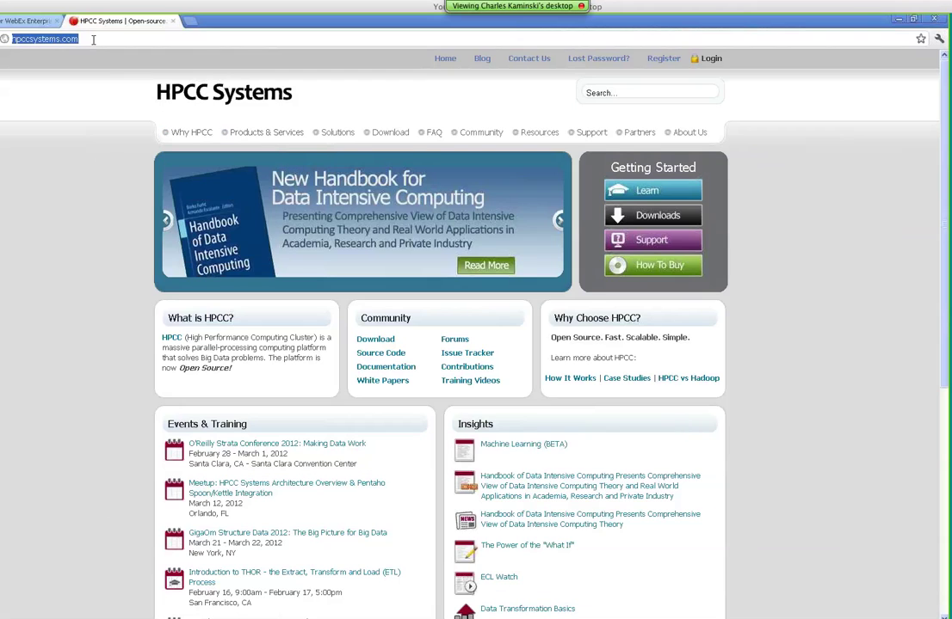
left_click(93, 39)
key("Home")
type("aws.")
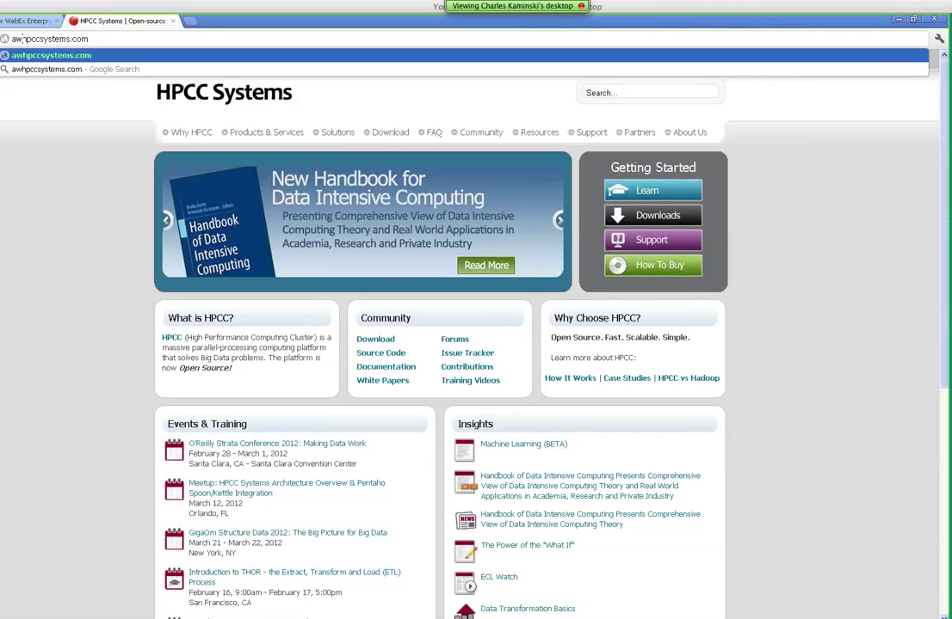
key("Return")
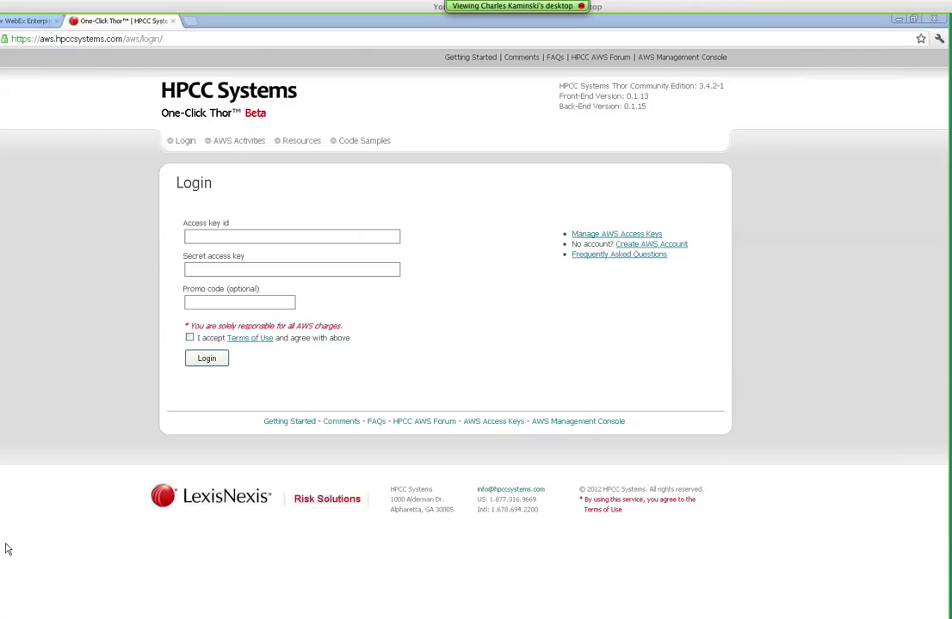
Step: Enter the access key ID and secret access key, accept the Terms of Use, and log in to One-Click Thor
left_click(327, 238)
key("Down")
key("Down")
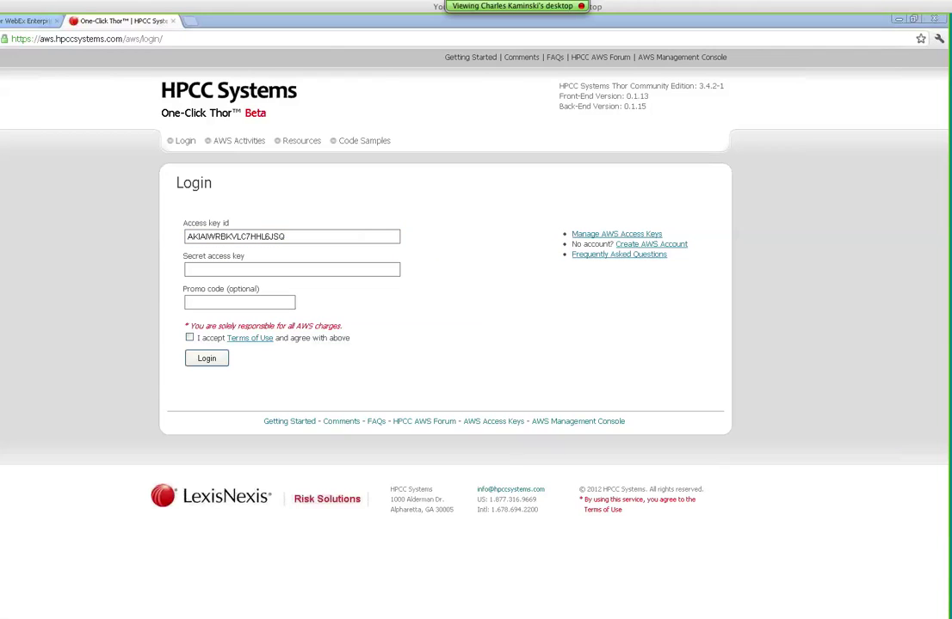
left_click(302, 269)
key("ctrl+v")
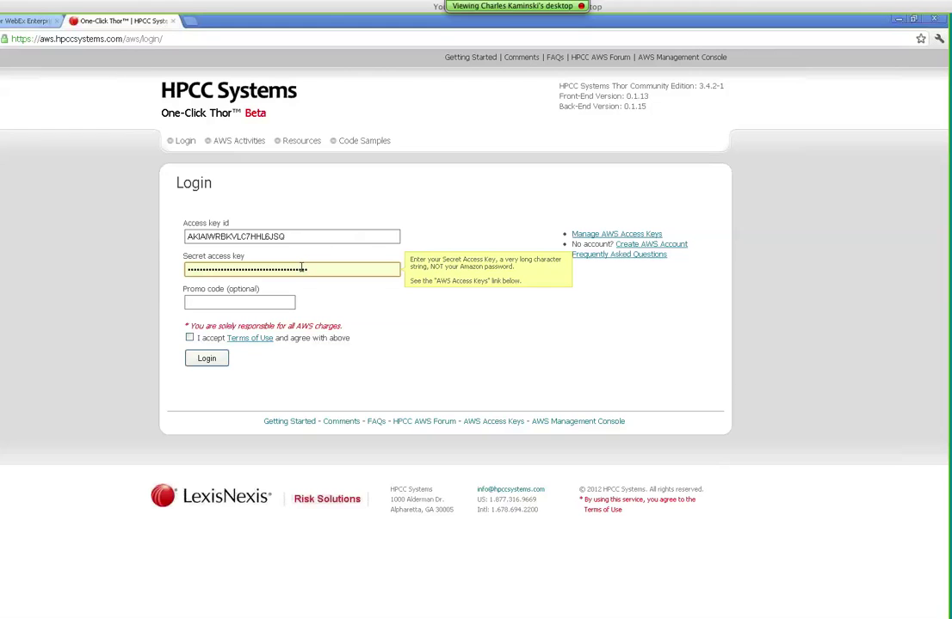
left_click_drag(301, 237, 182, 233)
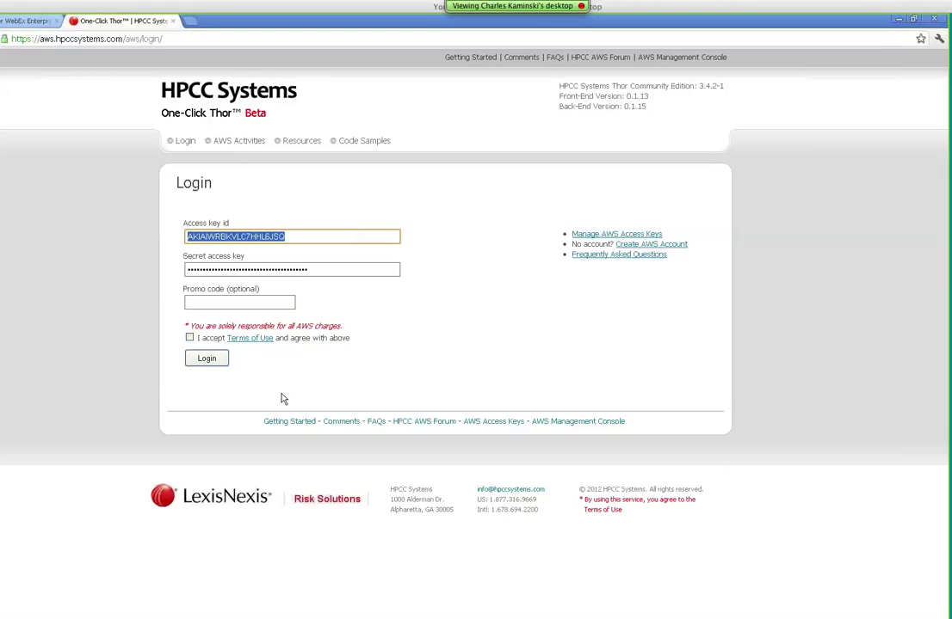
left_click(255, 376)
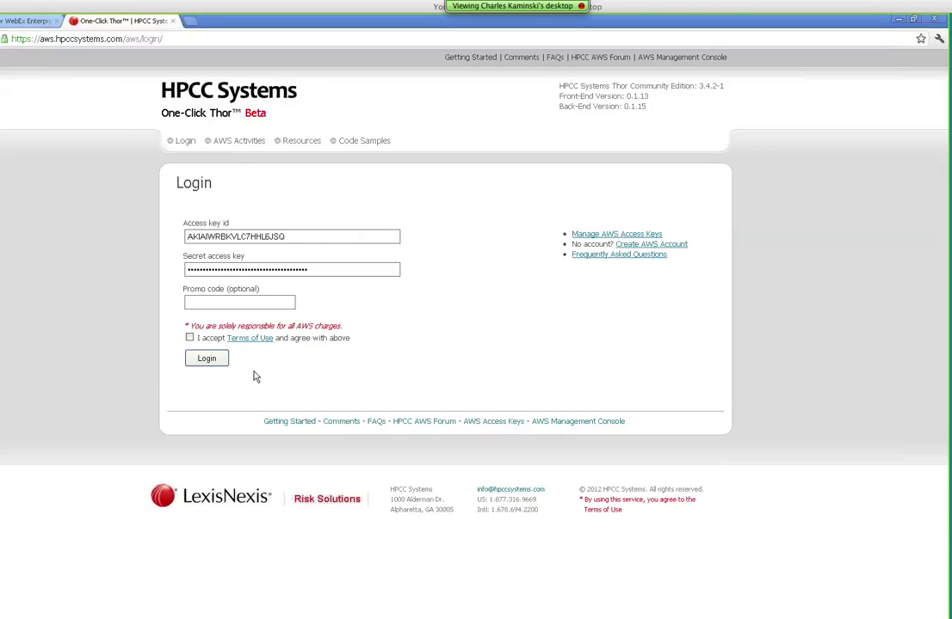
left_click(190, 337)
key("Return")
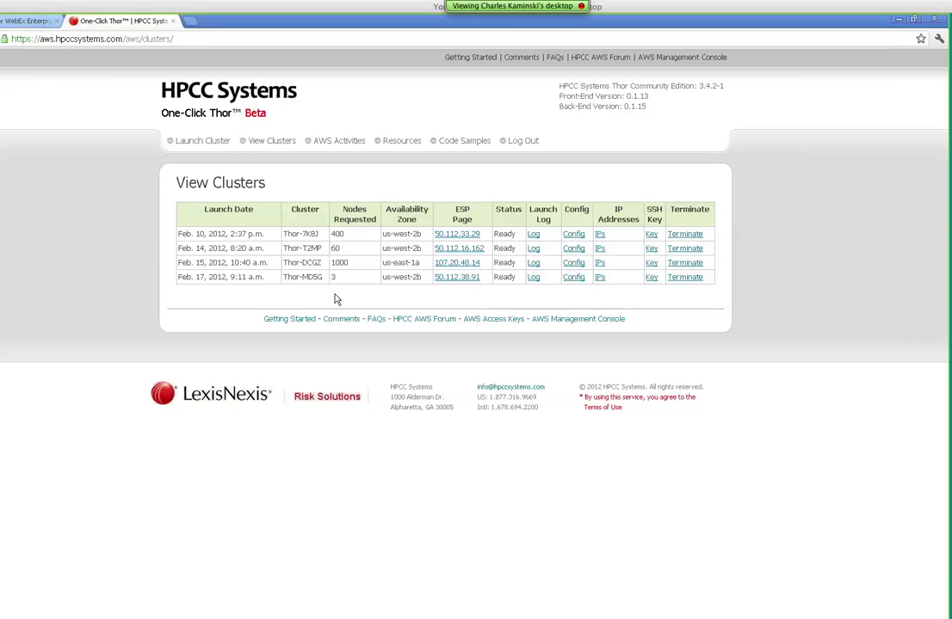
Step: Launch a new Thor cluster with 10 Thor nodes in the Oregon region
left_click(195, 150)
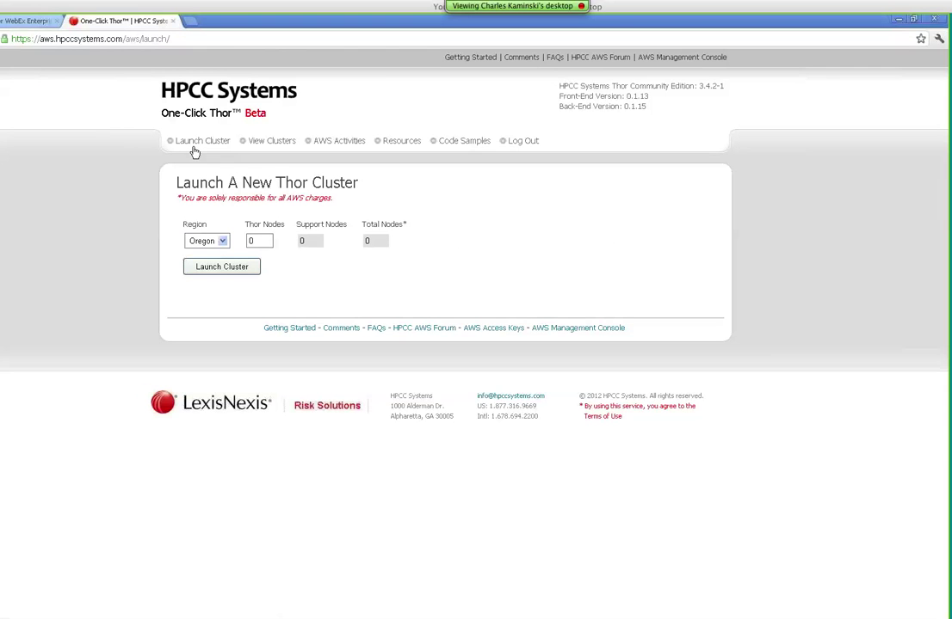
left_click_drag(263, 241, 244, 240)
type("10")
left_click(245, 265)
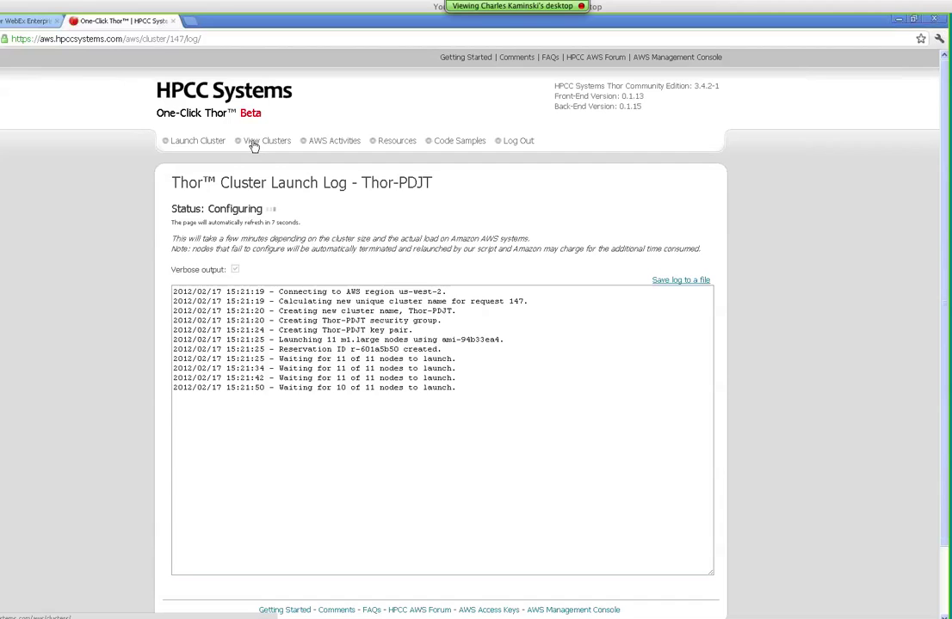
Step: Return to the cluster list and look through the launch log of the Thor-MD5G cluster
left_click(254, 144)
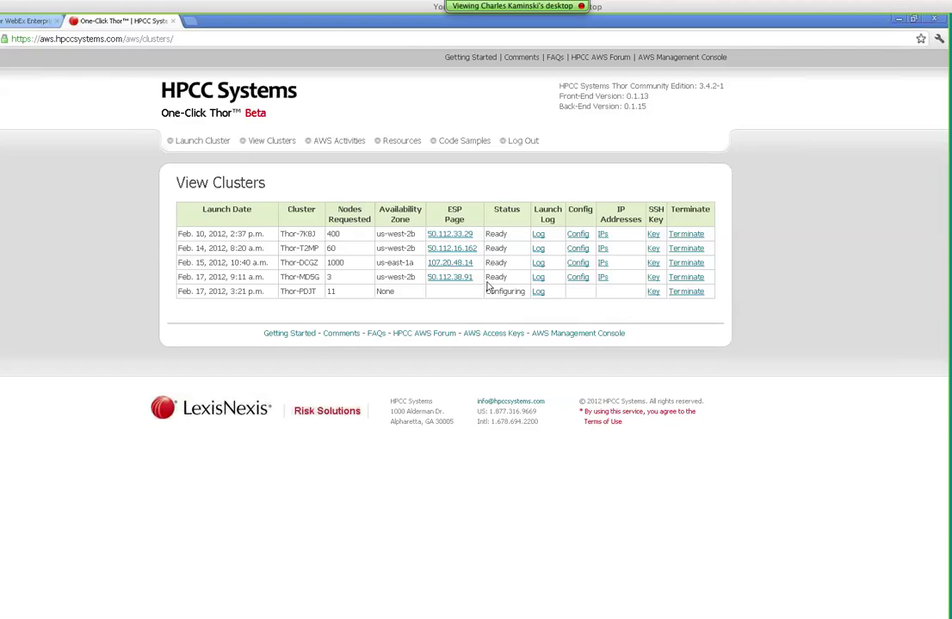
left_click(537, 277)
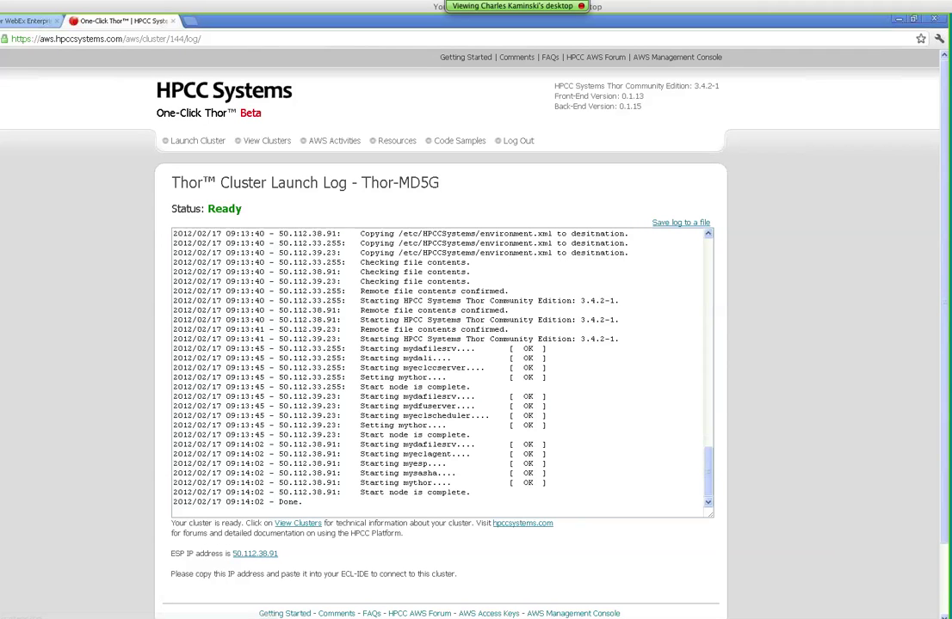
left_click_drag(707, 473, 707, 342)
scroll(607, 384, "down", 10)
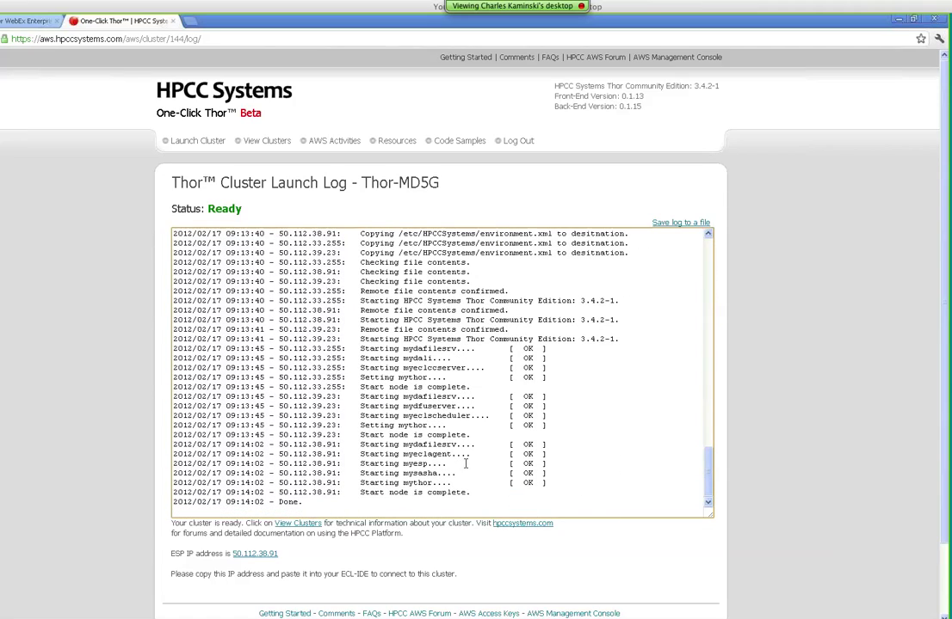
Step: Examine the IP addresses of the Thor-MD5G cluster and view its SSH key download page
left_click(263, 144)
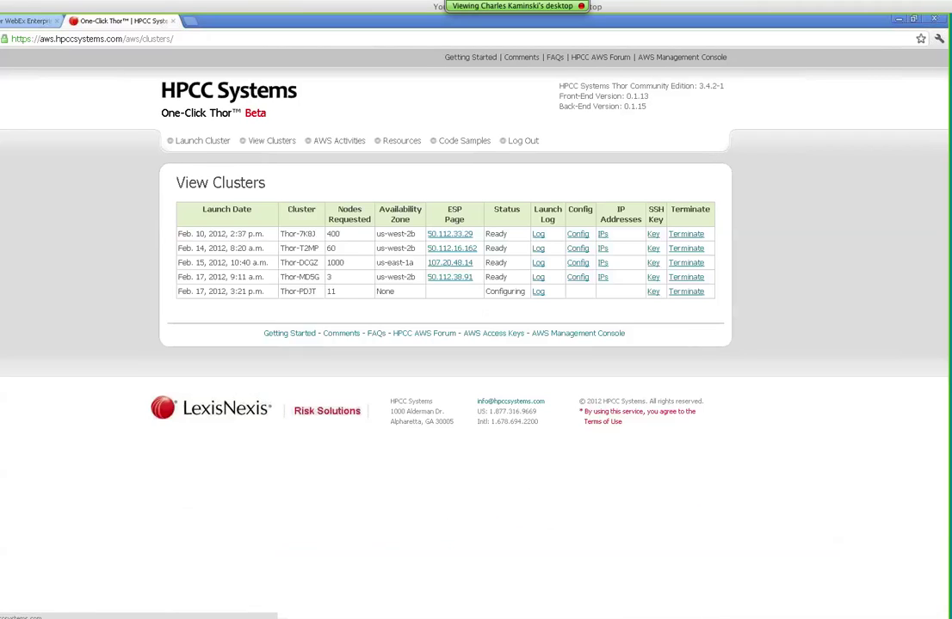
left_click(603, 278)
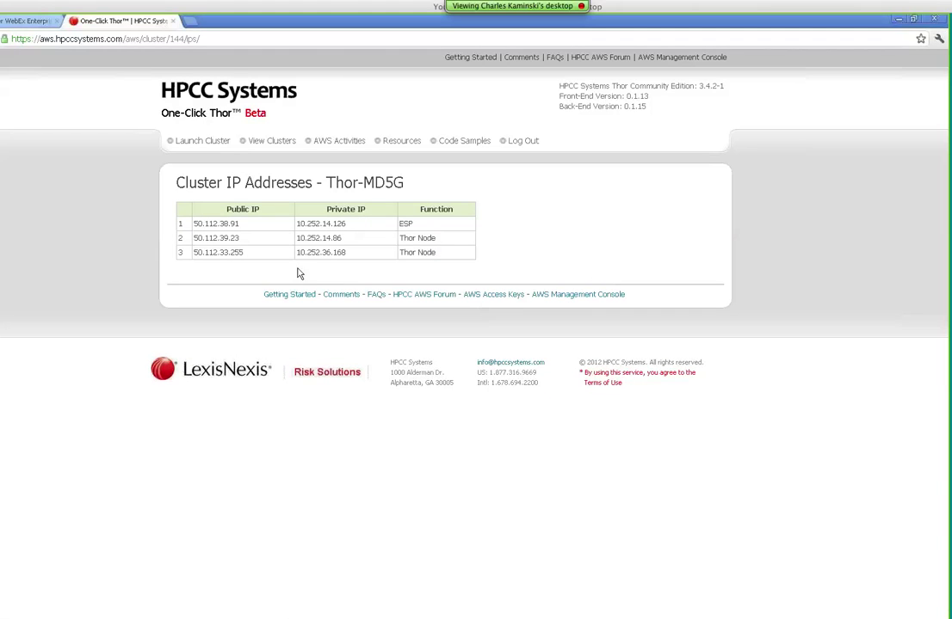
left_click_drag(240, 223, 198, 224)
left_click(274, 143)
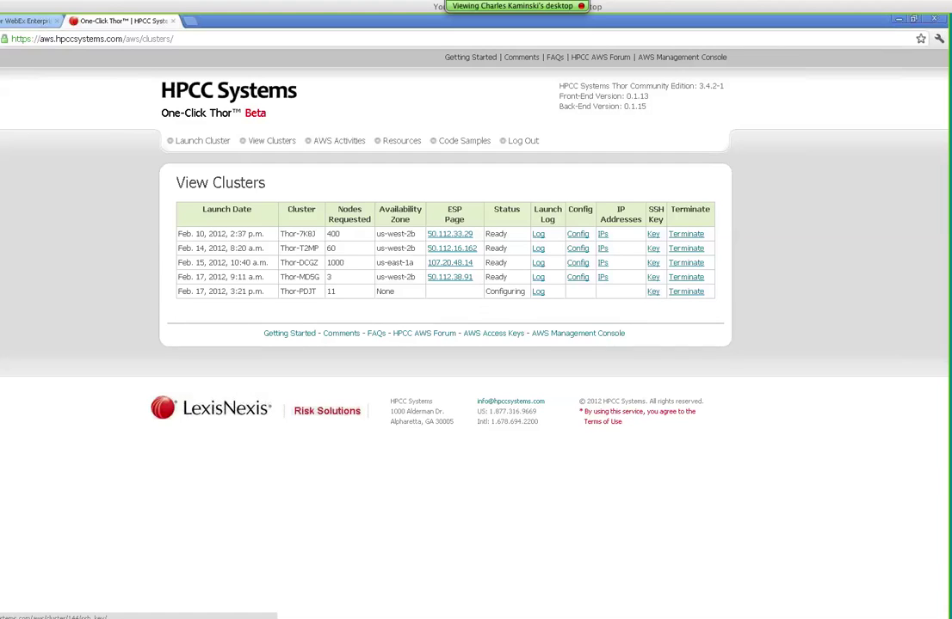
left_click(653, 279)
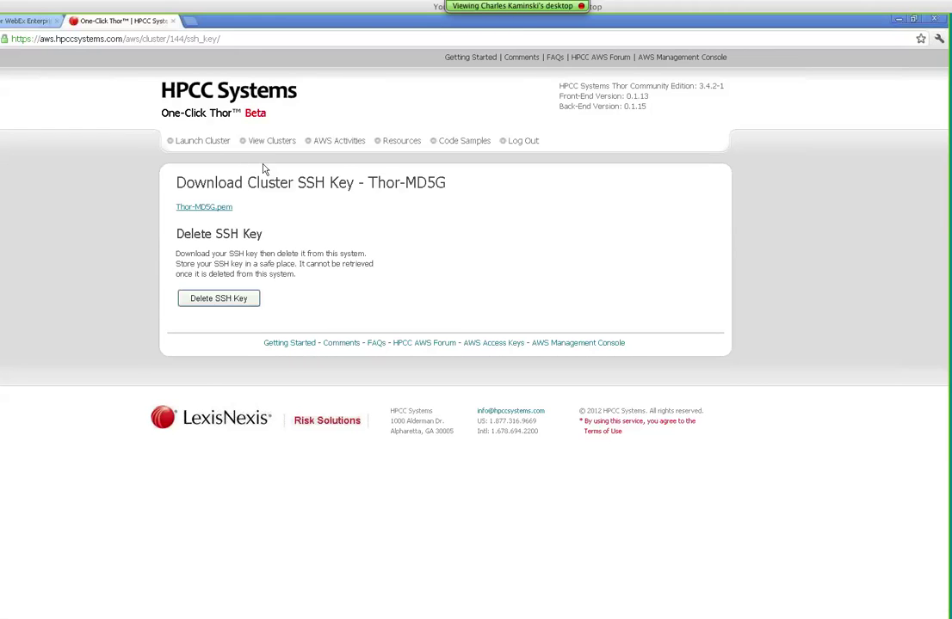
Step: Open the ESP page of the Thor-PDJT cluster from the cluster list and point out the port in its address
left_click(278, 142)
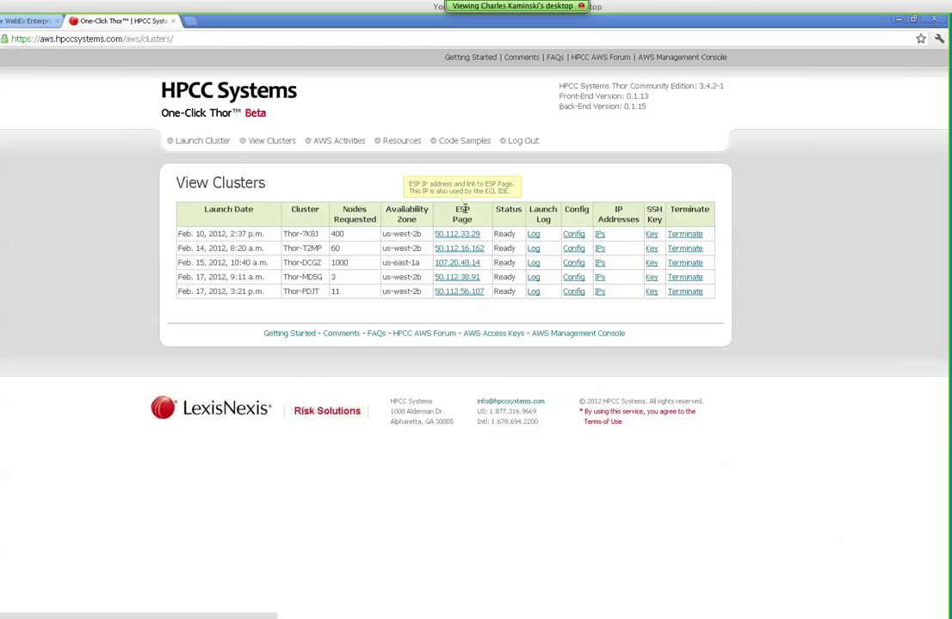
left_click(464, 292)
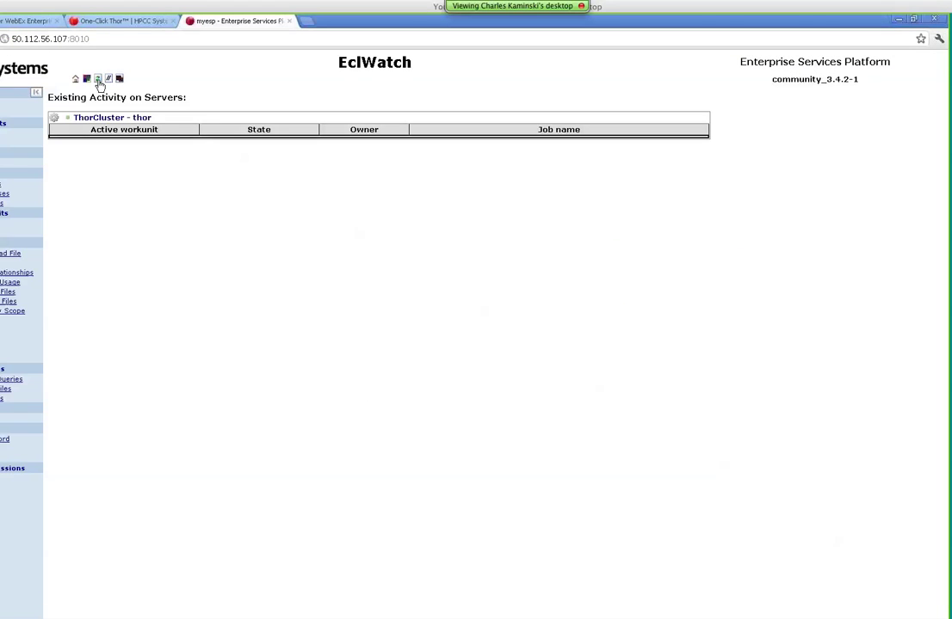
left_click(90, 39)
left_click_drag(95, 38, 73, 39)
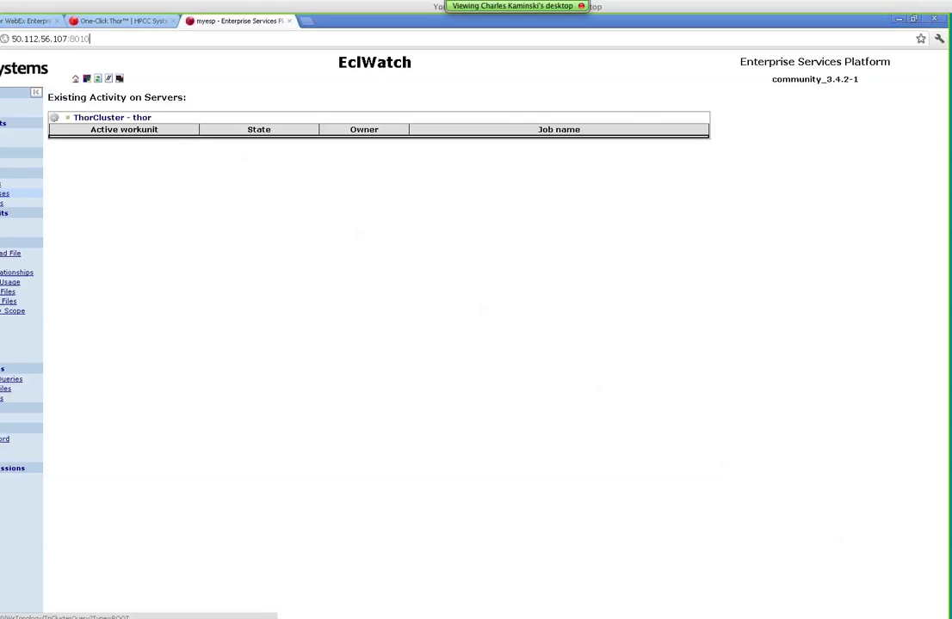
Step: View the cluster processes and system servers in EclWatch, and open the myecldirect service under the myesp server
left_click(5, 193)
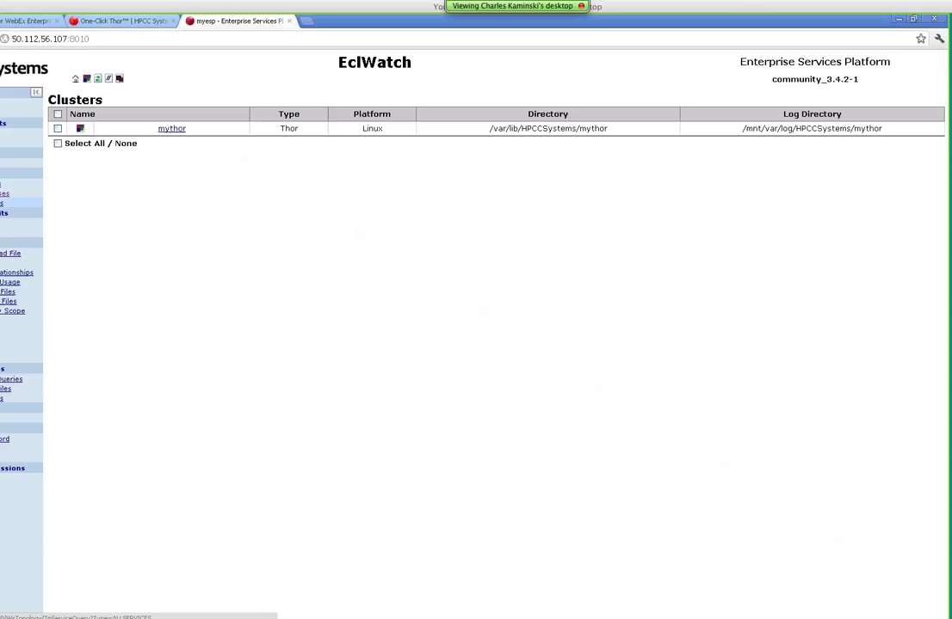
left_click(2, 203)
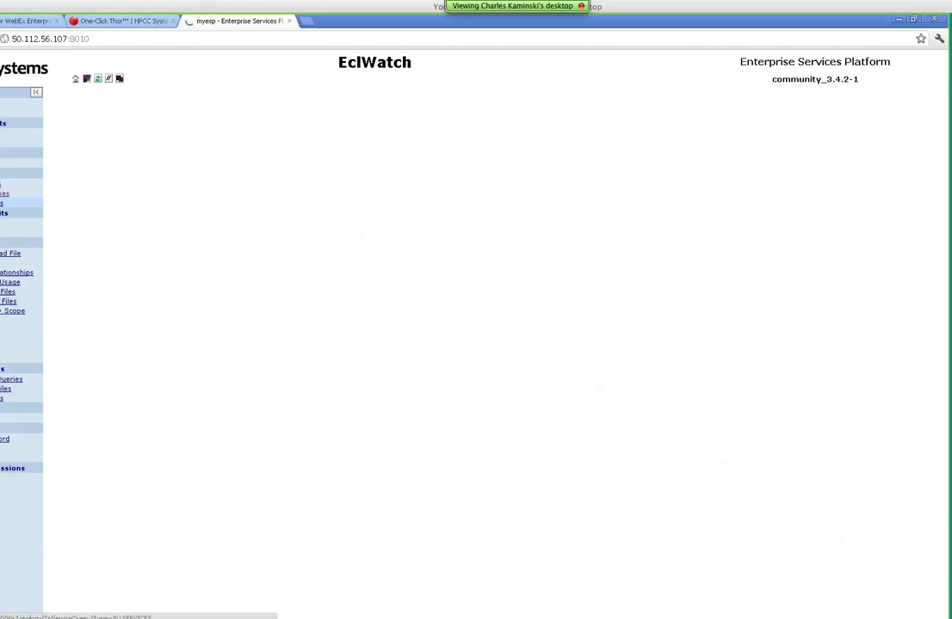
left_click(99, 407)
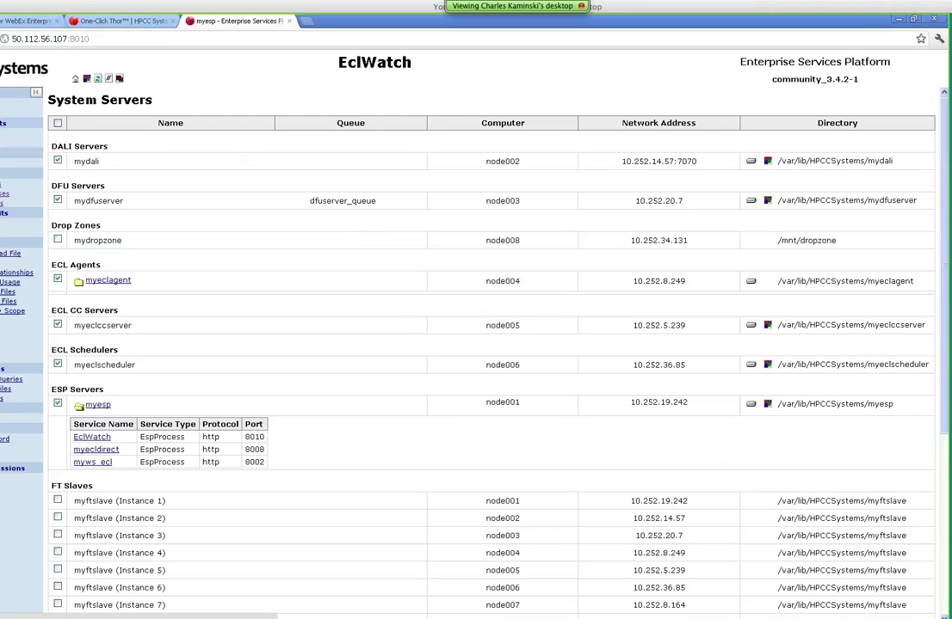
left_click(97, 449)
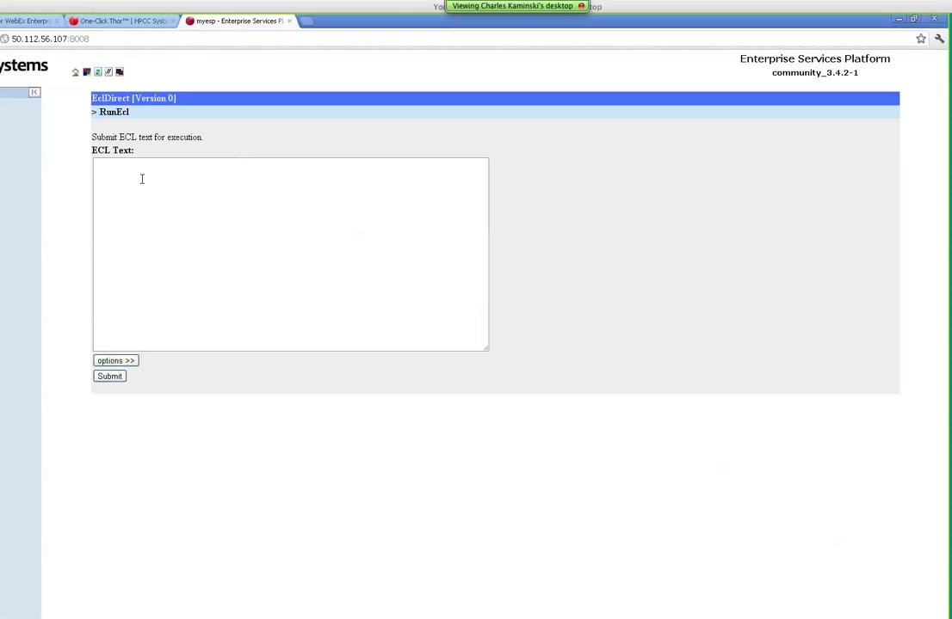
Step: Submit the ECL code output('Hellow World'); for execution in EclDirect
left_click(147, 182)
type("output")
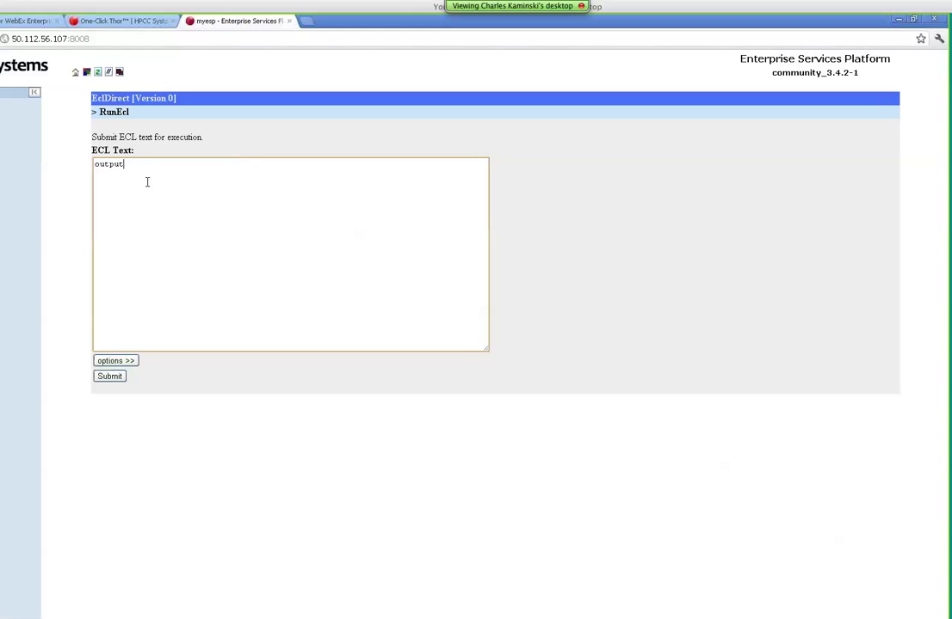
type("('Hellow World');")
left_click(110, 376)
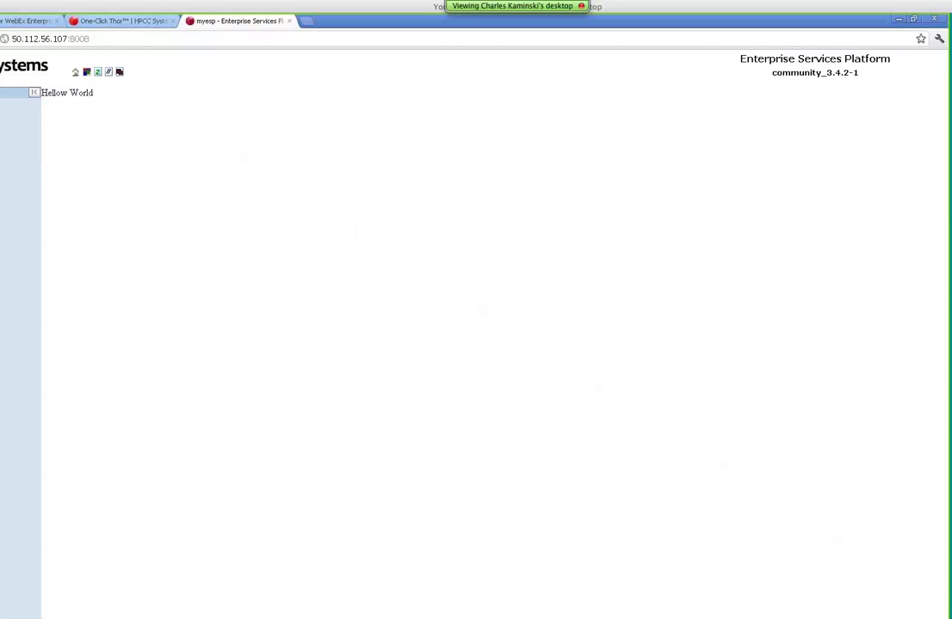
Step: Reopen the Thor-PDJT cluster's ESP page for its address, and connect ECL IDE to server 50.112.56.107 using the default configuration
left_click(77, 20)
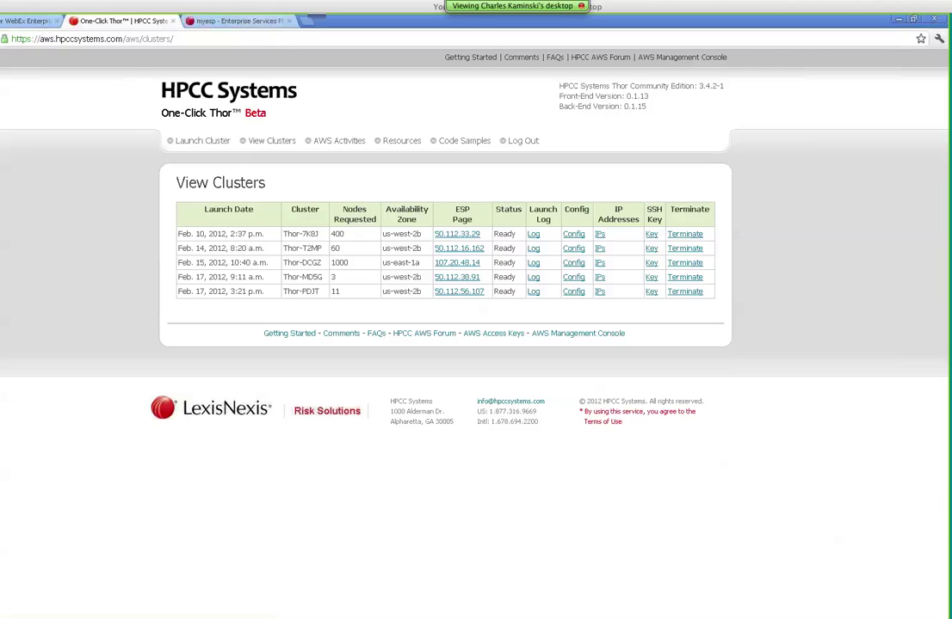
left_click(459, 291)
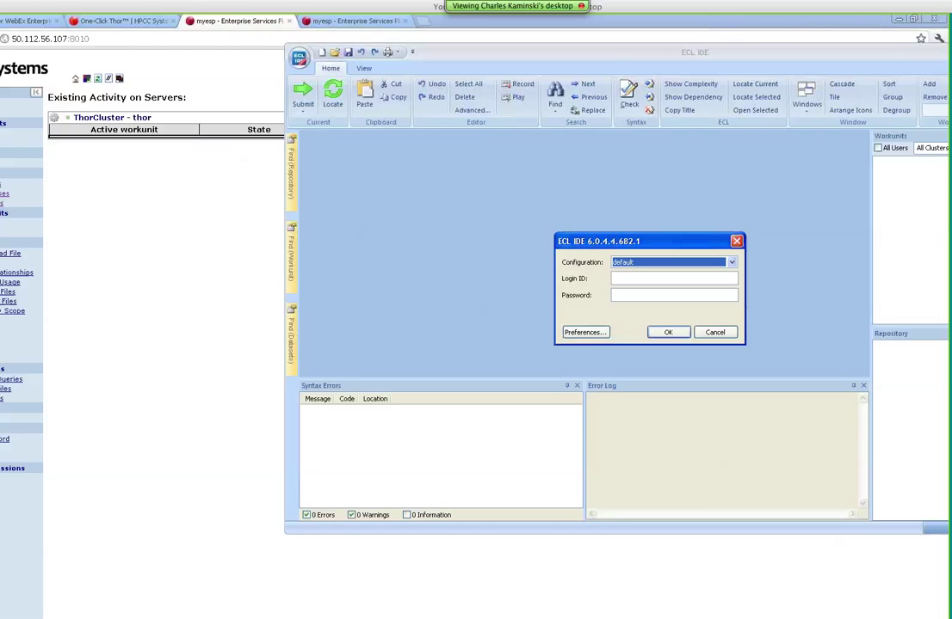
left_click(586, 333)
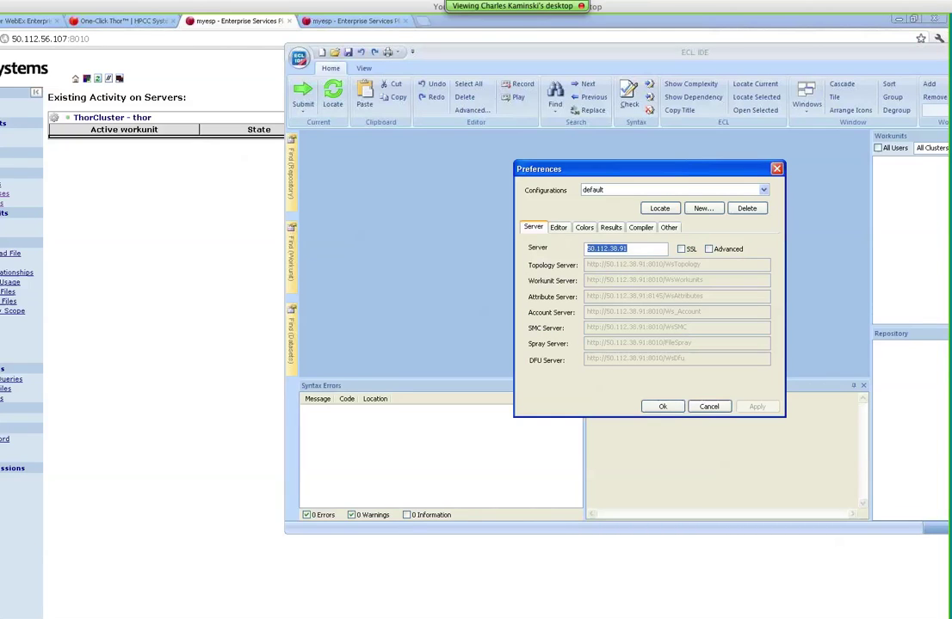
type("50.112.56")
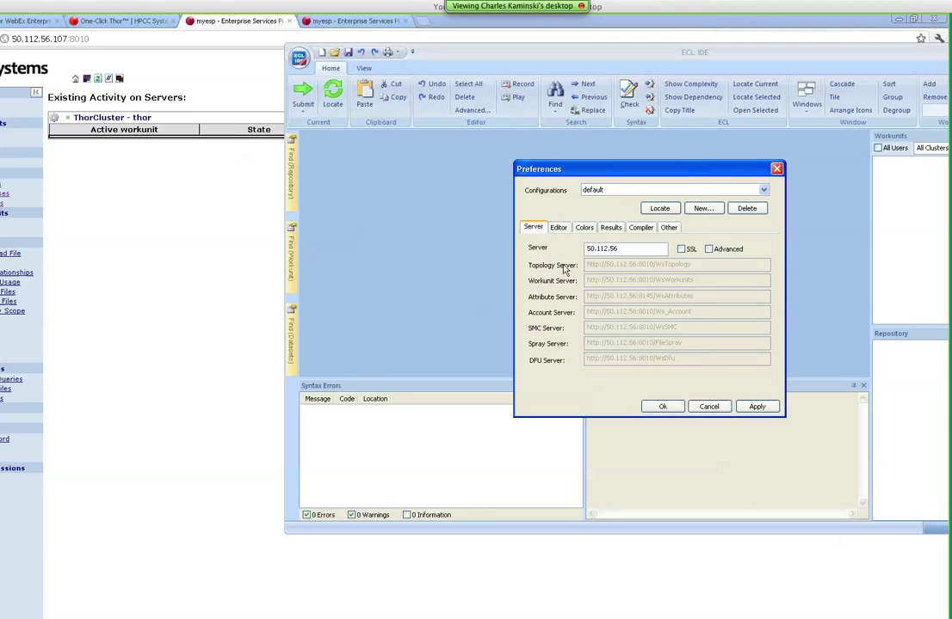
type(".107")
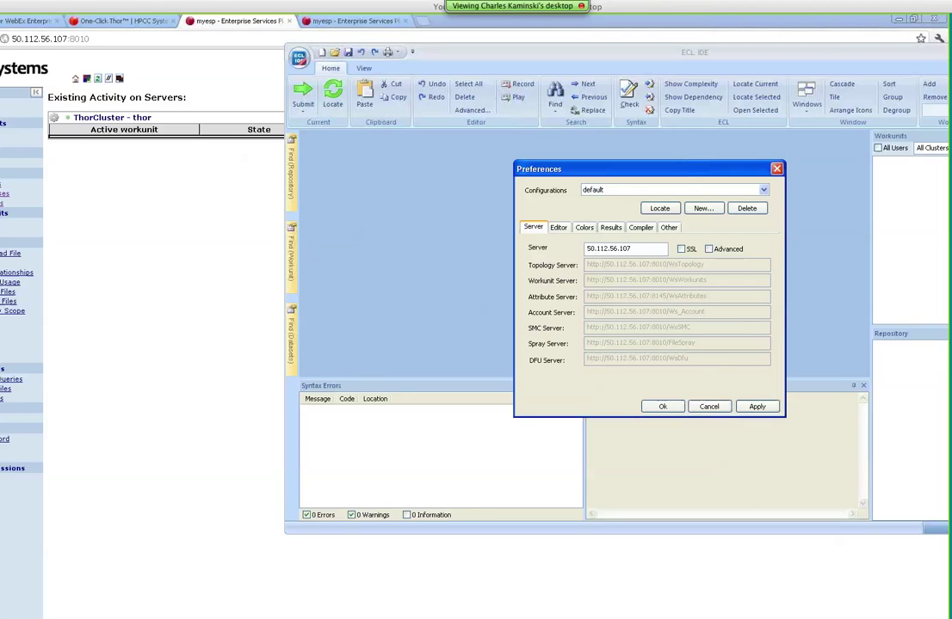
left_click(662, 406)
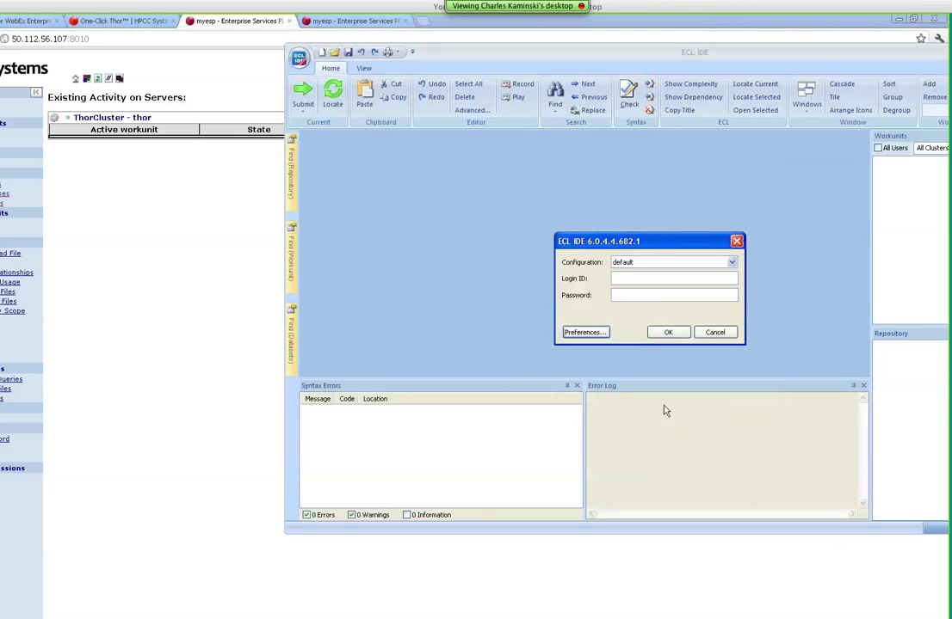
left_click(665, 335)
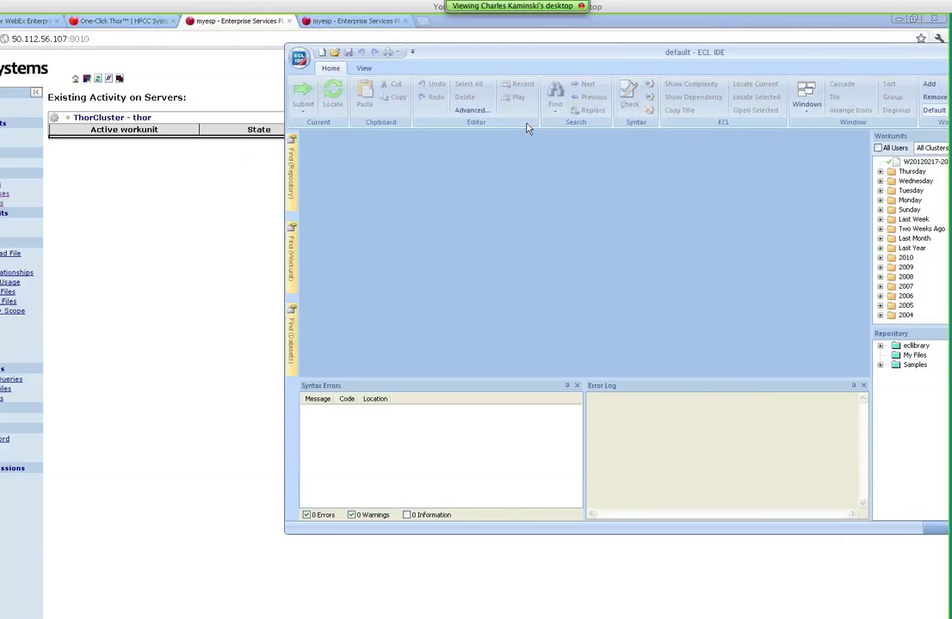
Step: Open the One-Click Thor Getting Started page in the browser and copy the full sample ECL code that builds a simple dataset
left_click_drag(528, 127, 481, 120)
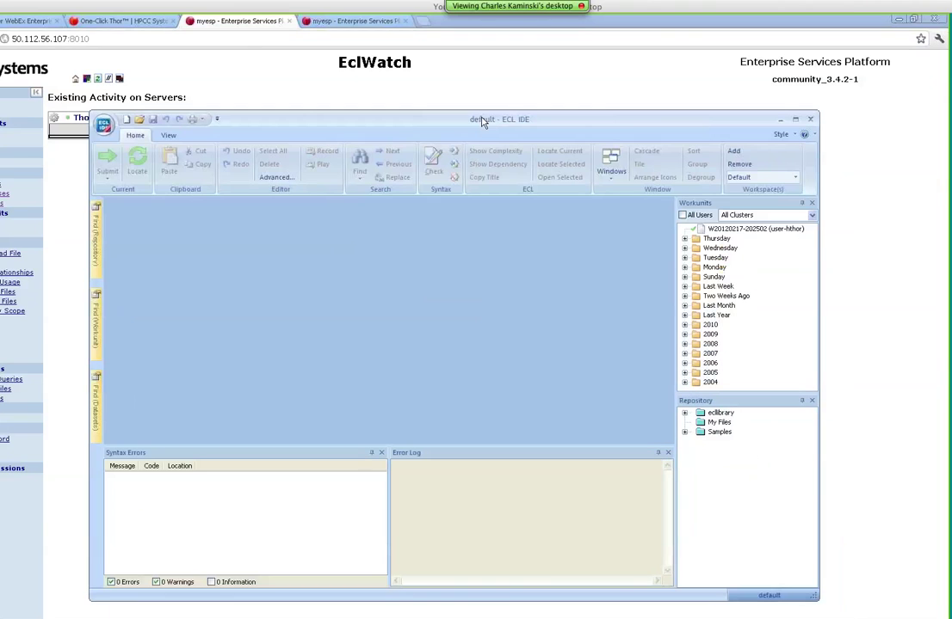
left_click(95, 21)
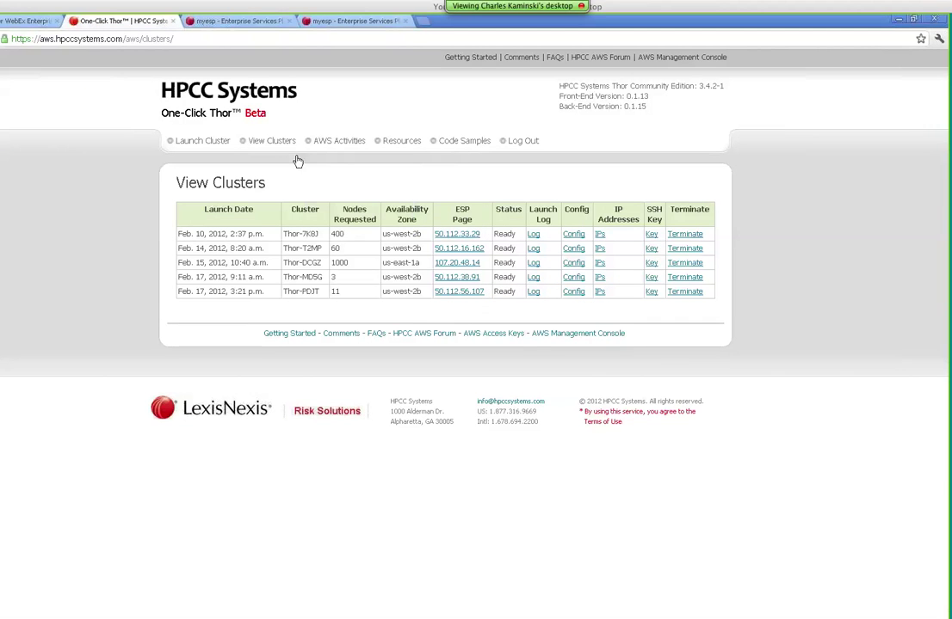
mouse_move(386, 148)
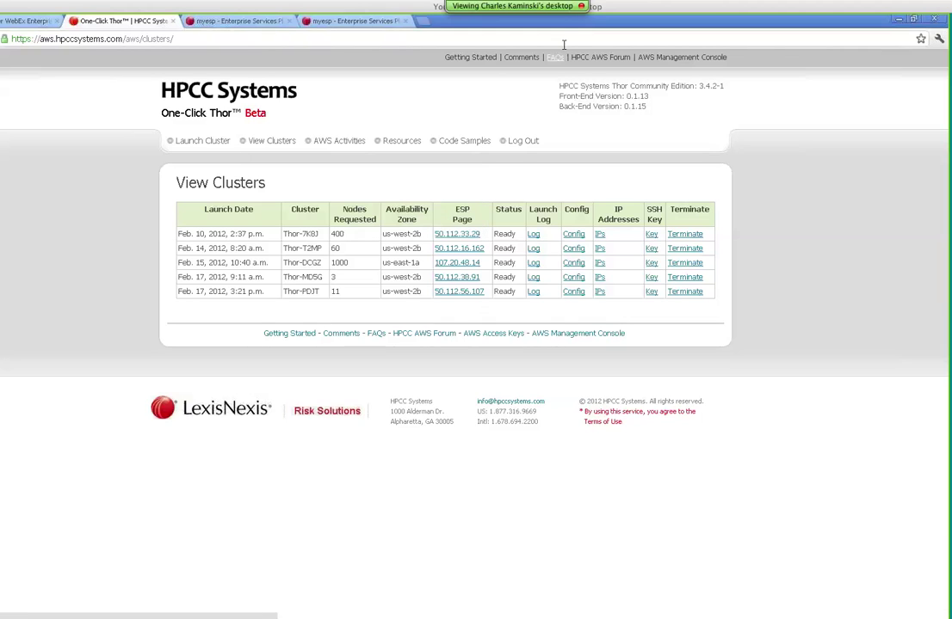
left_click(470, 56)
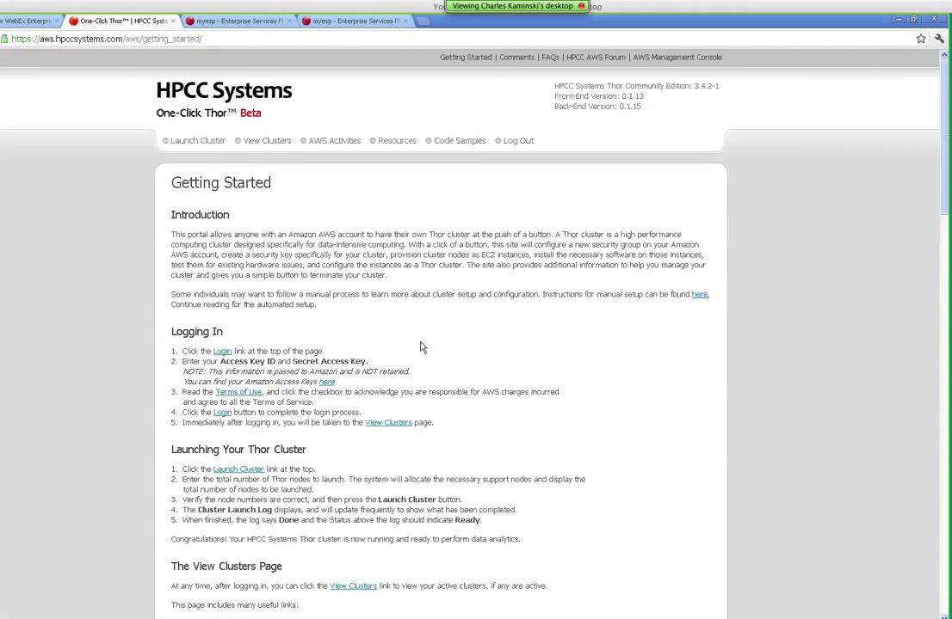
scroll(422, 346, "down", 9)
scroll(422, 346, "down", 3)
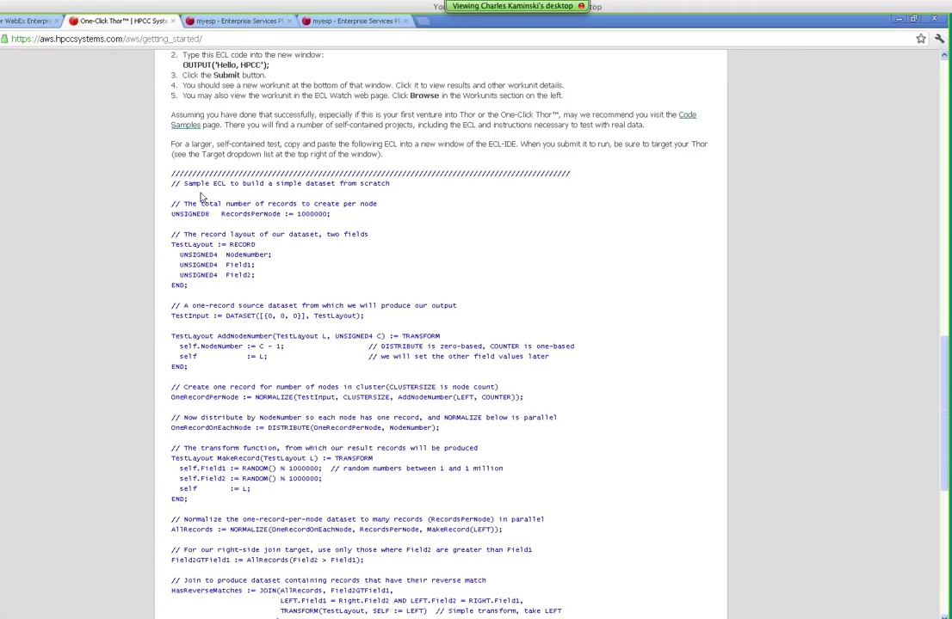
left_click_drag(171, 181, 598, 463)
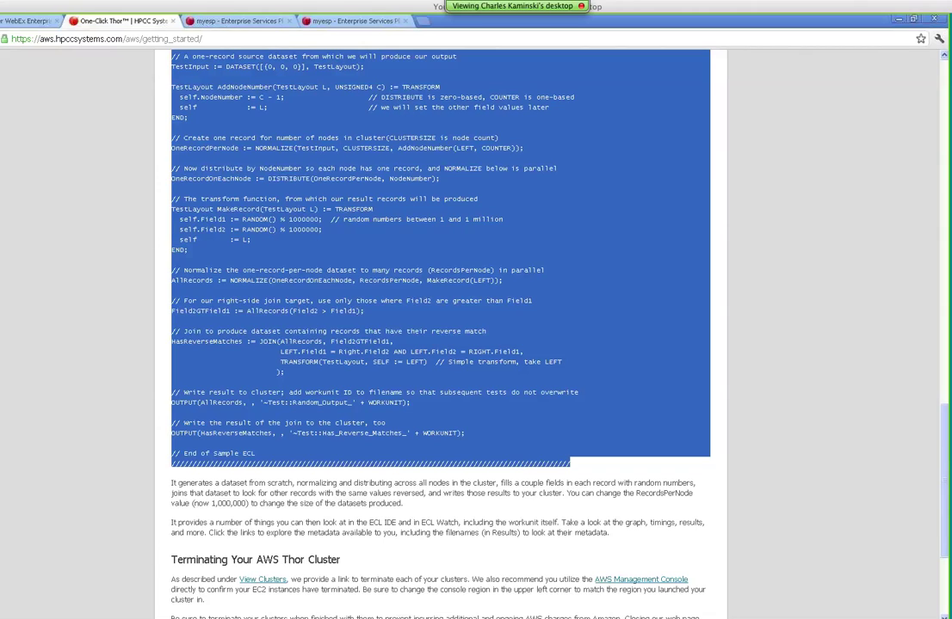
Step: Switch to ECL IDE, maximize it, and paste the copied sample ECL into a new builder window
key("alt+Tab")
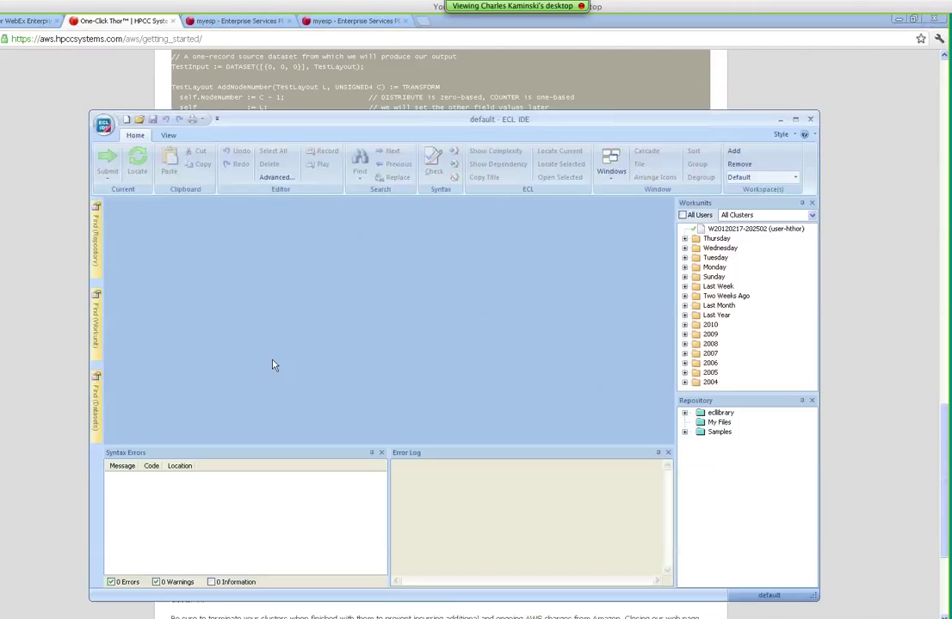
double_click(254, 124)
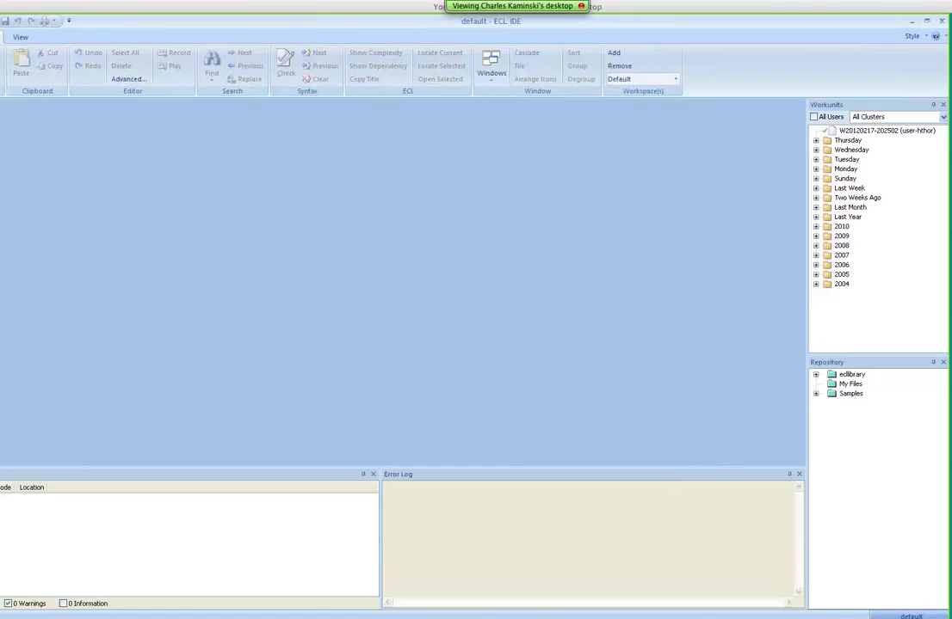
key("ctrl+n")
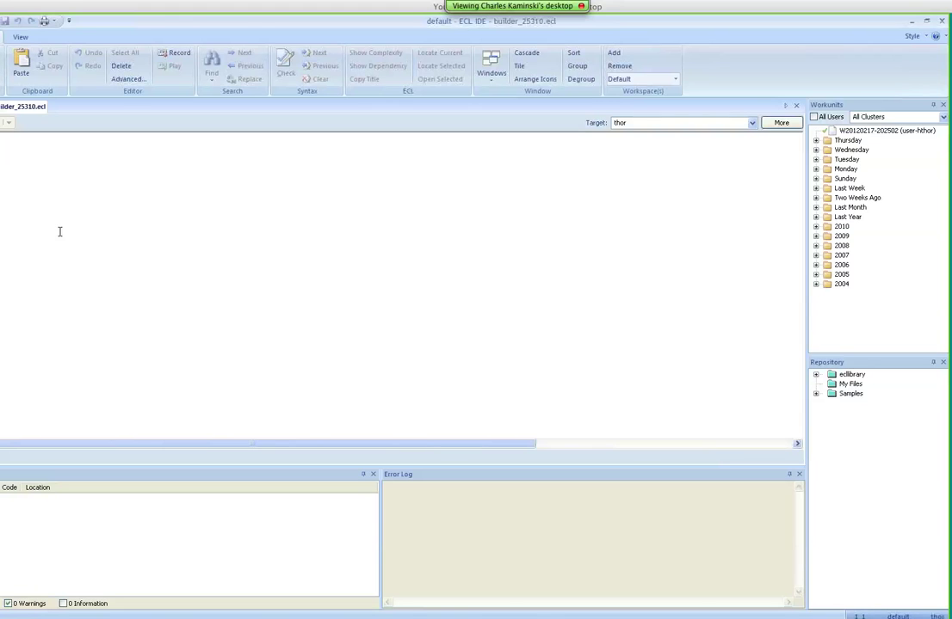
key("ctrl+v")
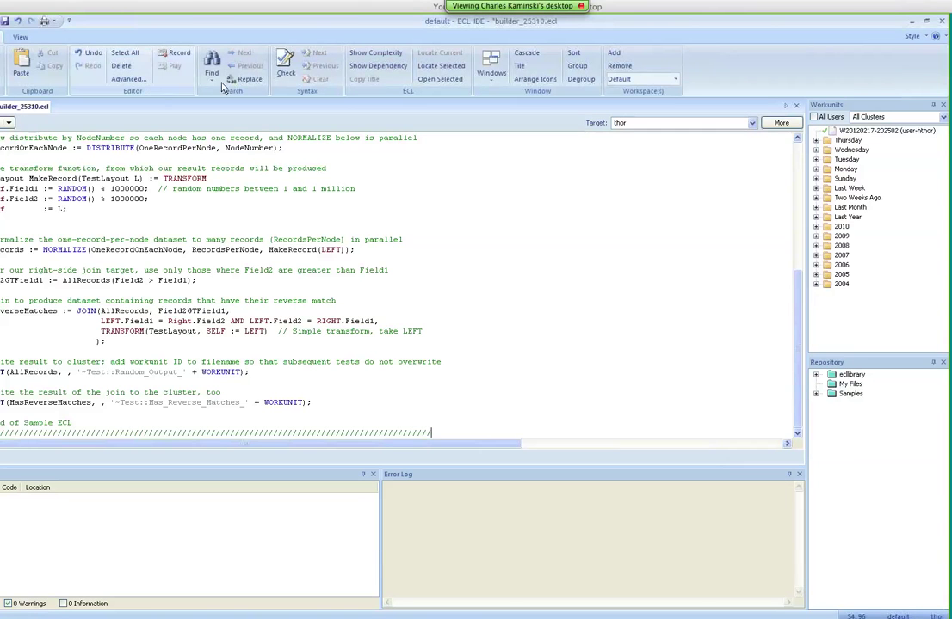
Step: Check the syntax of the pasted sample code and submit it to the thor target
left_click(289, 72)
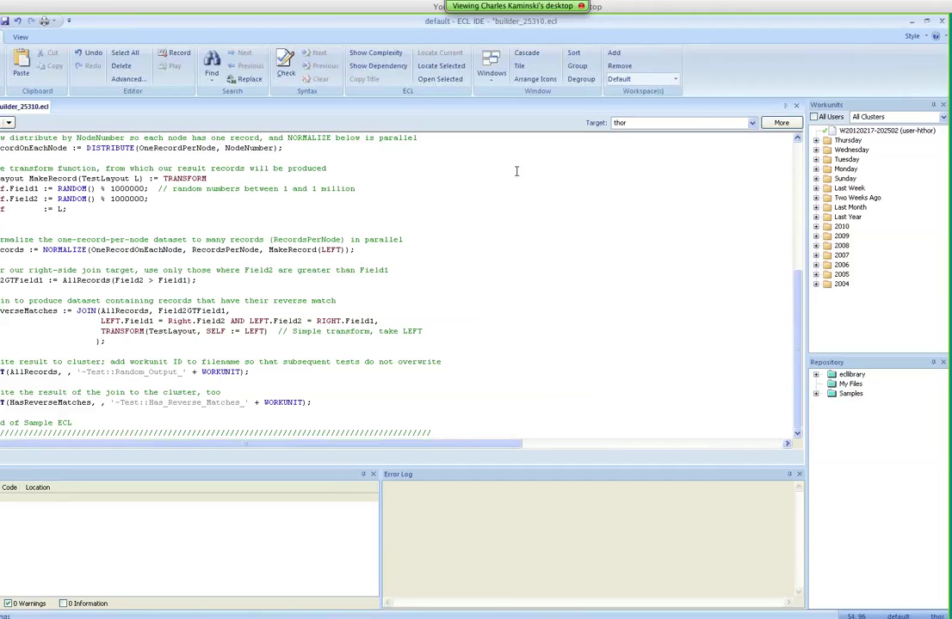
key("F5")
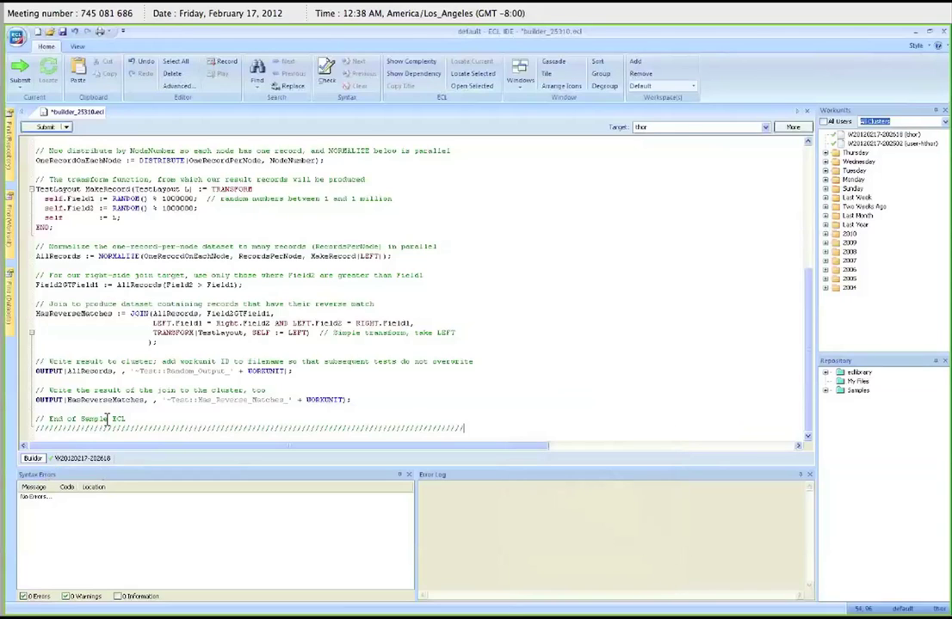
Step: Open the details of the submitted workunit and expand its Timings section
left_click(67, 461)
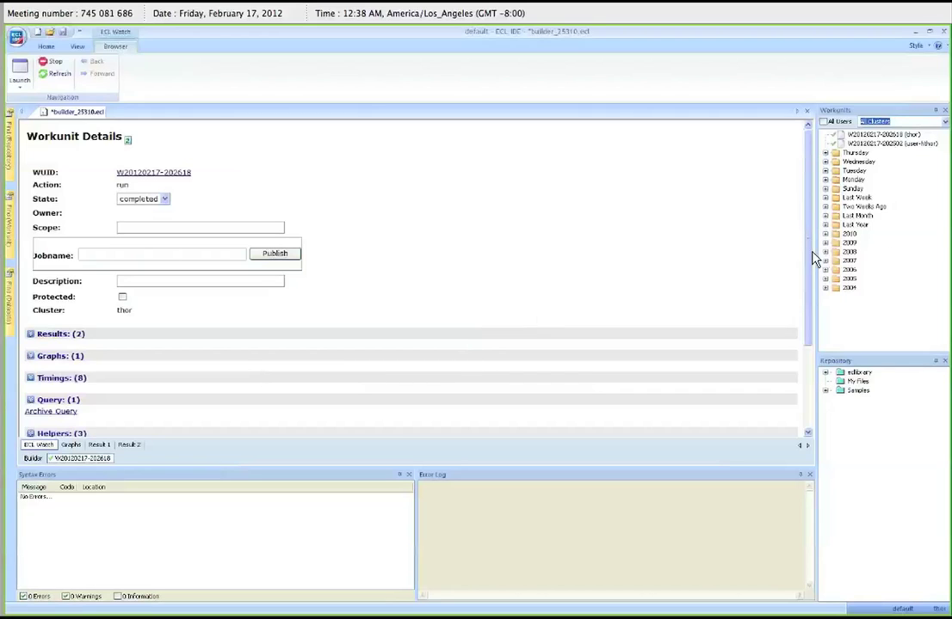
left_click_drag(813, 260, 809, 329)
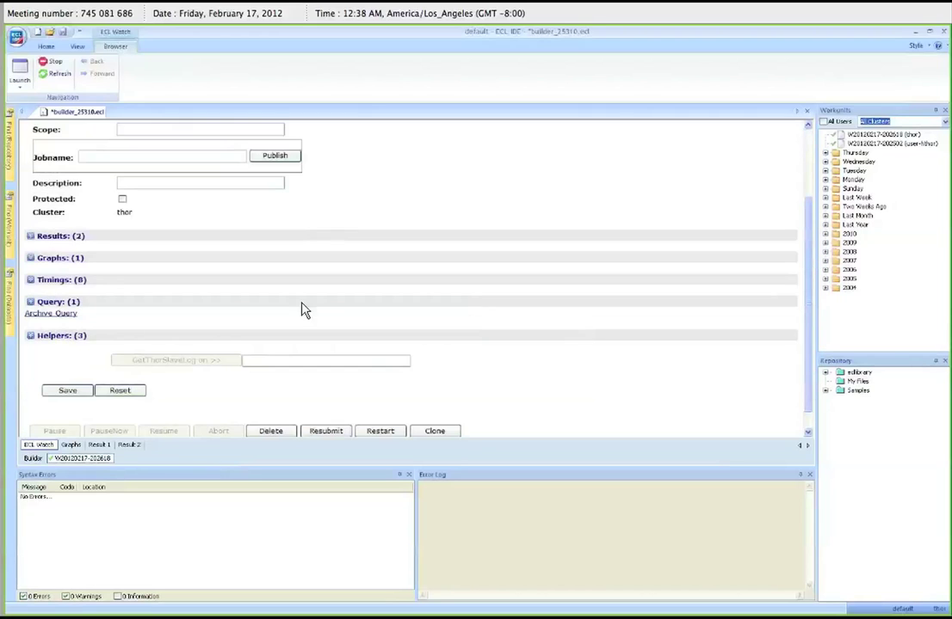
left_click(72, 284)
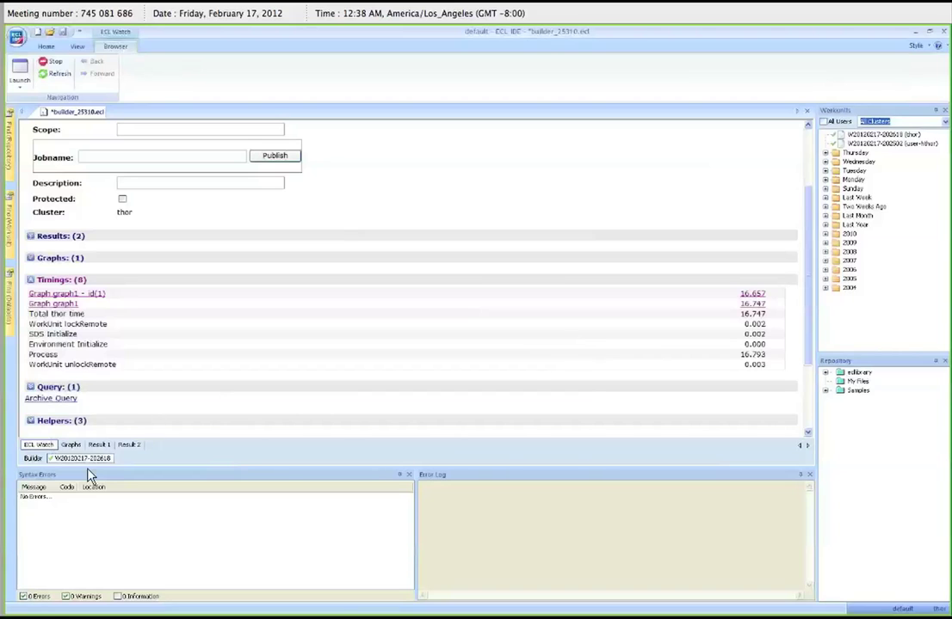
Step: Examine the workunit's execution graph from the inline row down to the final disk write
left_click(72, 445)
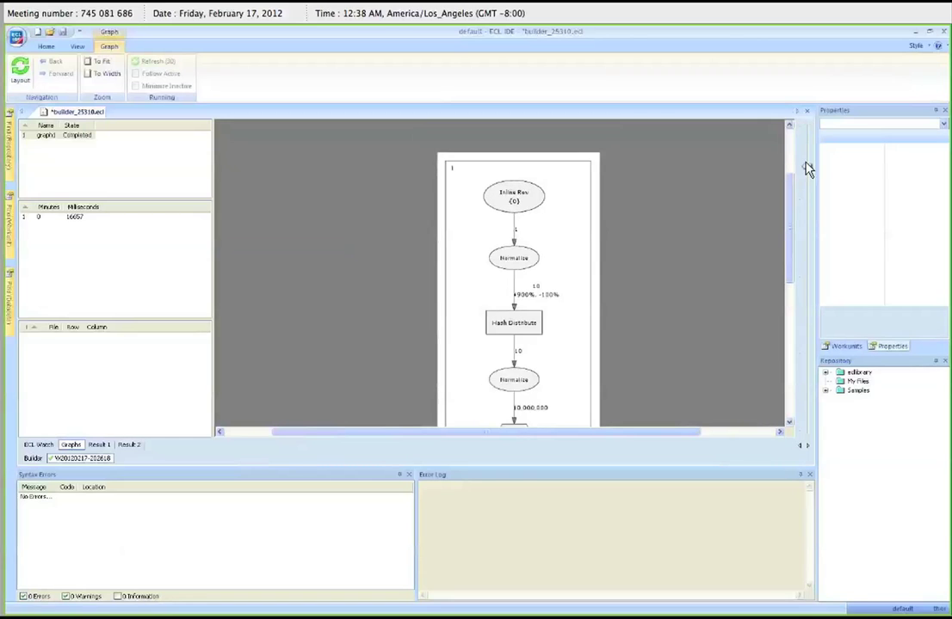
left_click_drag(792, 210, 790, 236)
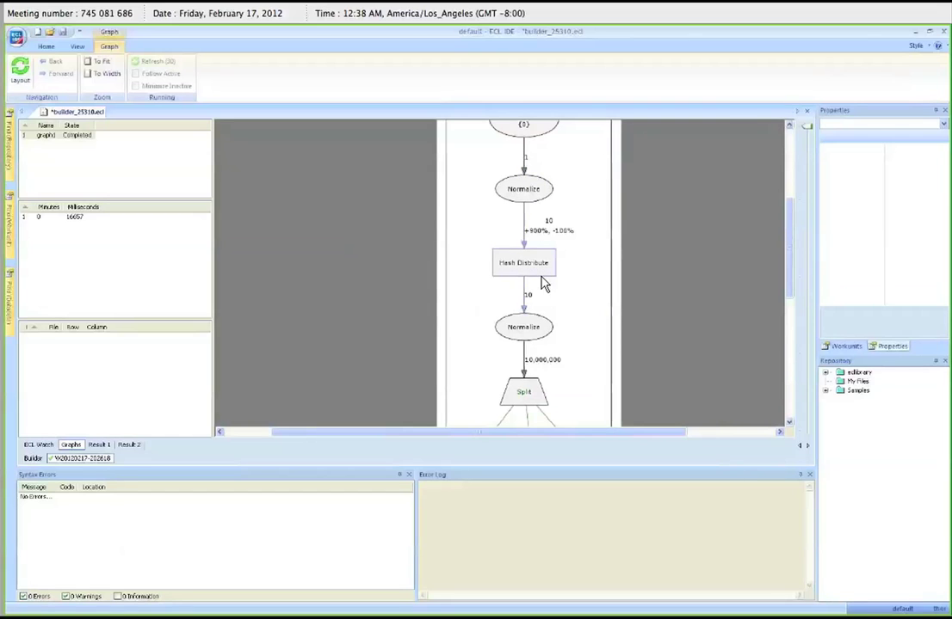
scroll(569, 311, "down", 1)
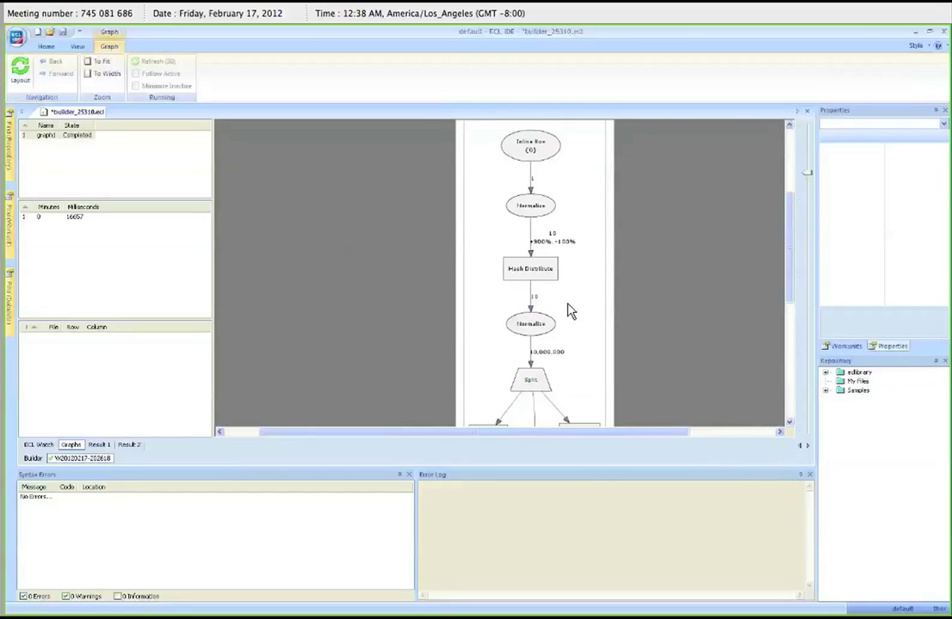
left_click_drag(789, 283, 800, 345)
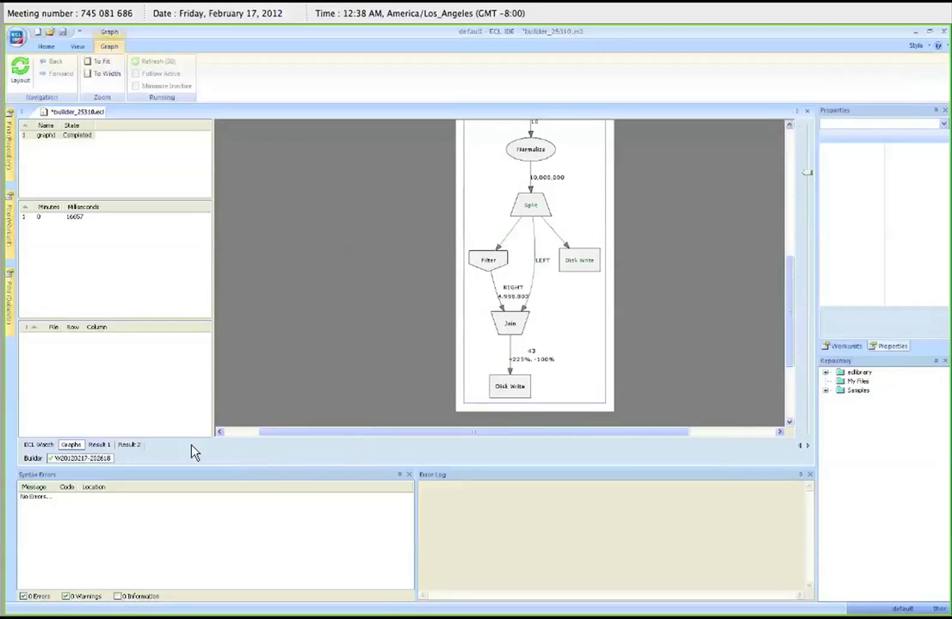
Step: View the Result 1 records down to the last row and widen the row number column to show full numbers
left_click(99, 445)
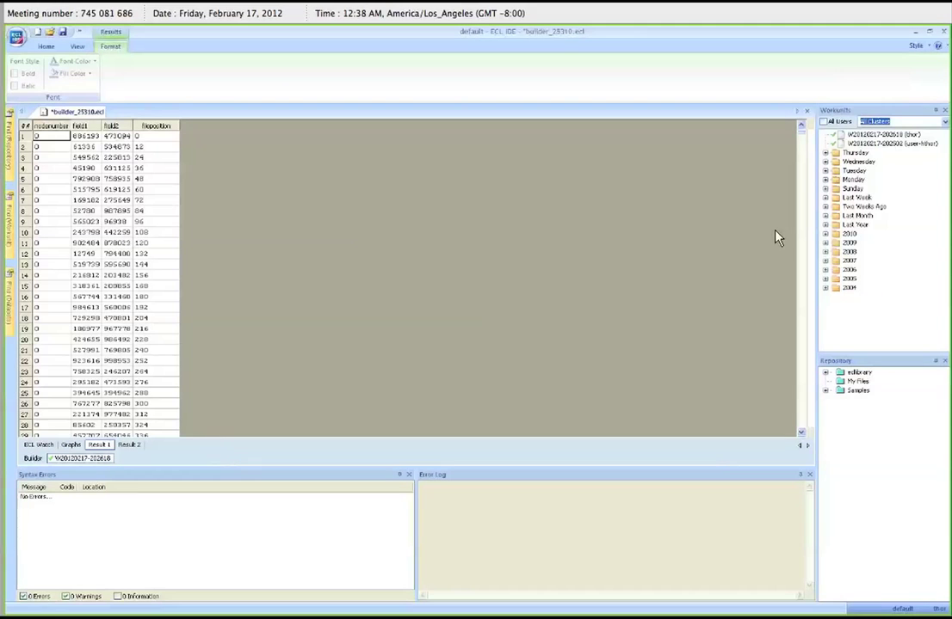
left_click(804, 156)
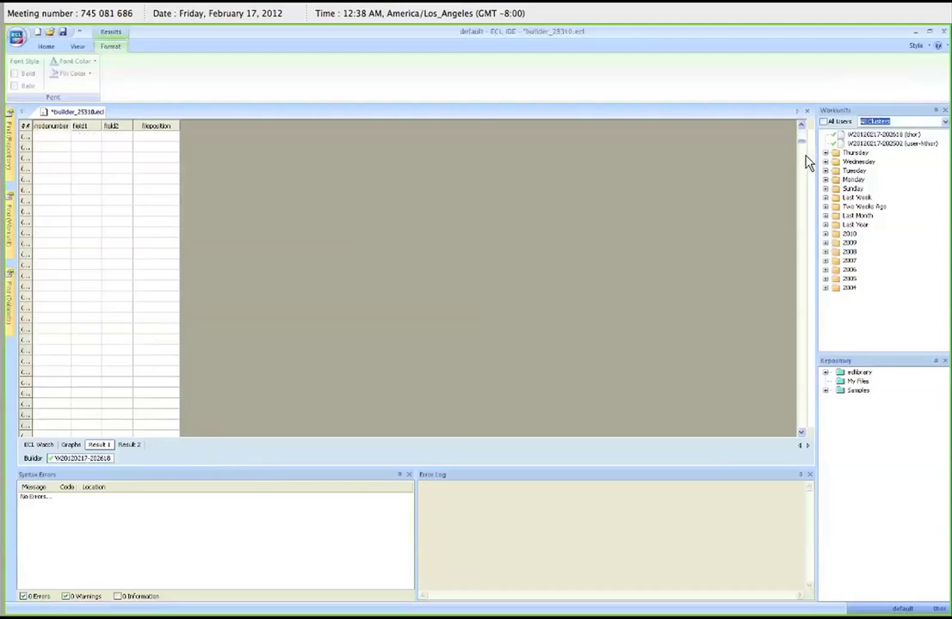
left_click_drag(808, 162, 813, 430)
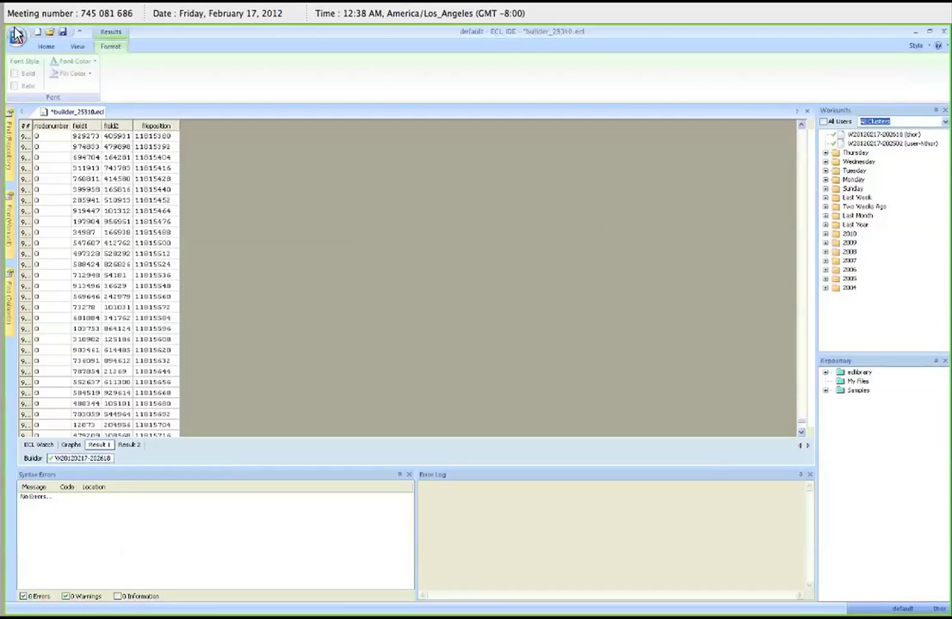
left_click(31, 136)
left_click_drag(803, 426, 803, 432)
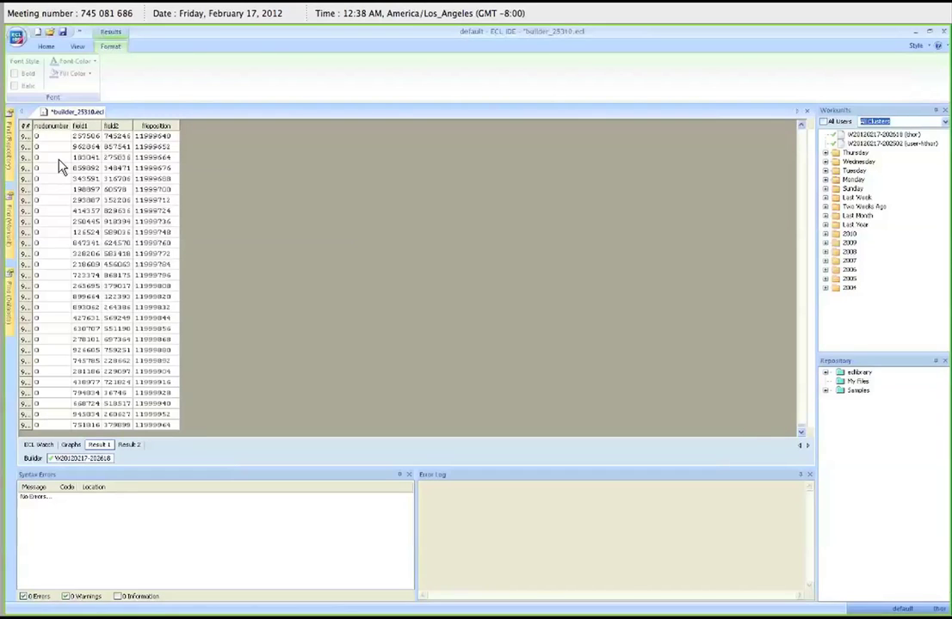
double_click(32, 126)
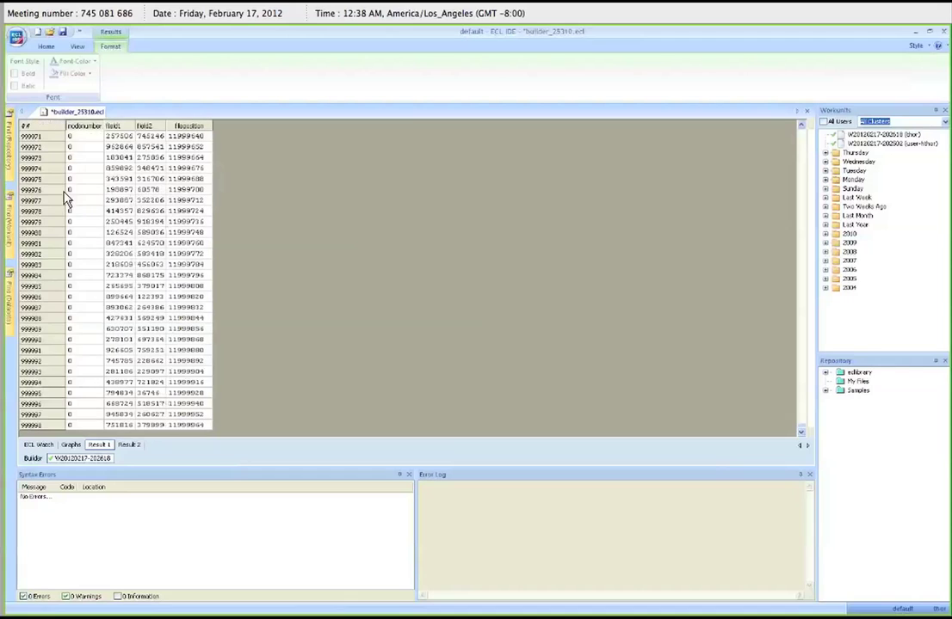
Step: View the Result 2 records, and return to the graph to examine the record count between the second Normalize and the Split
left_click(129, 448)
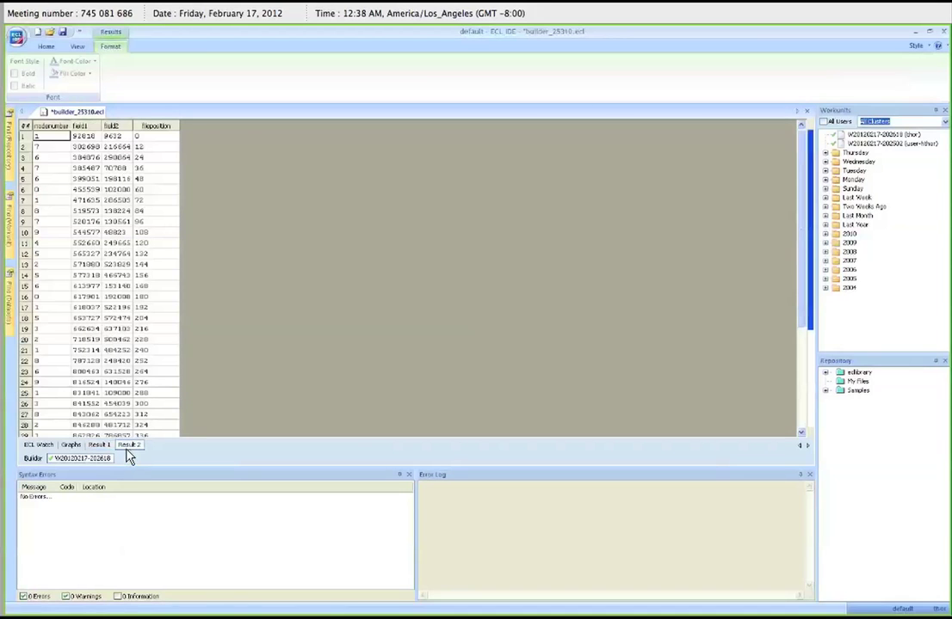
left_click(74, 446)
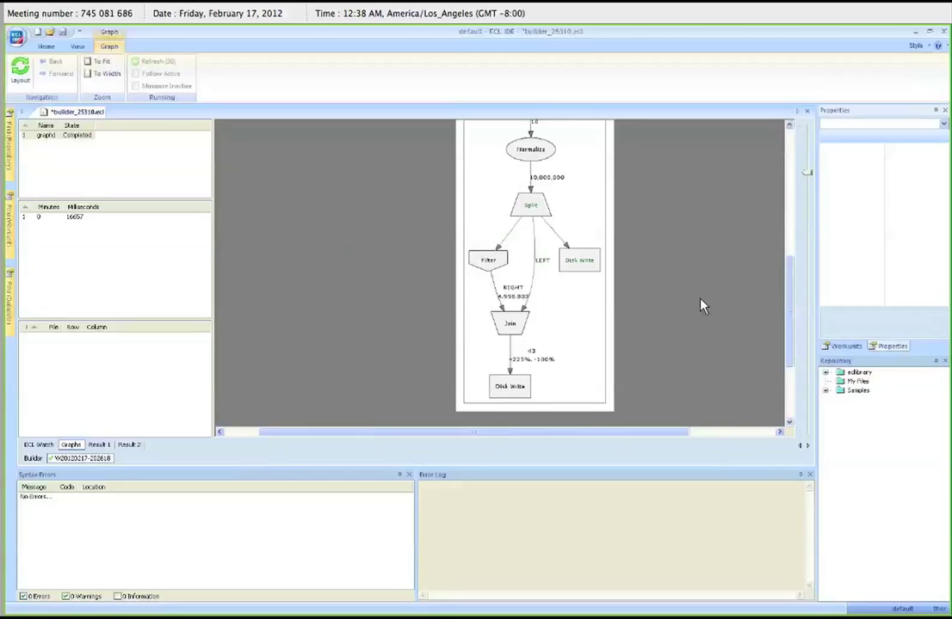
left_click_drag(795, 314, 799, 263)
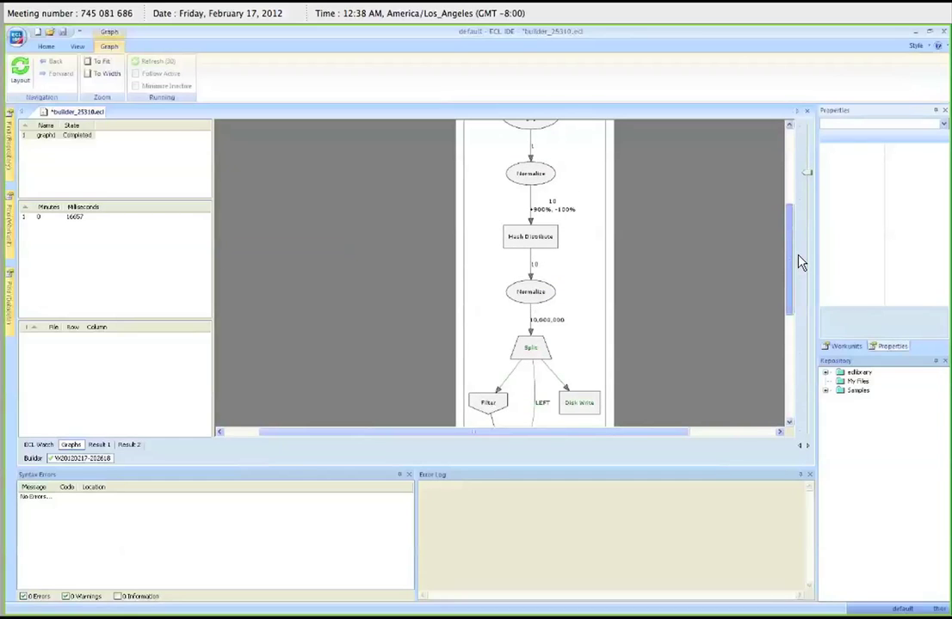
left_click_drag(800, 262, 684, 304)
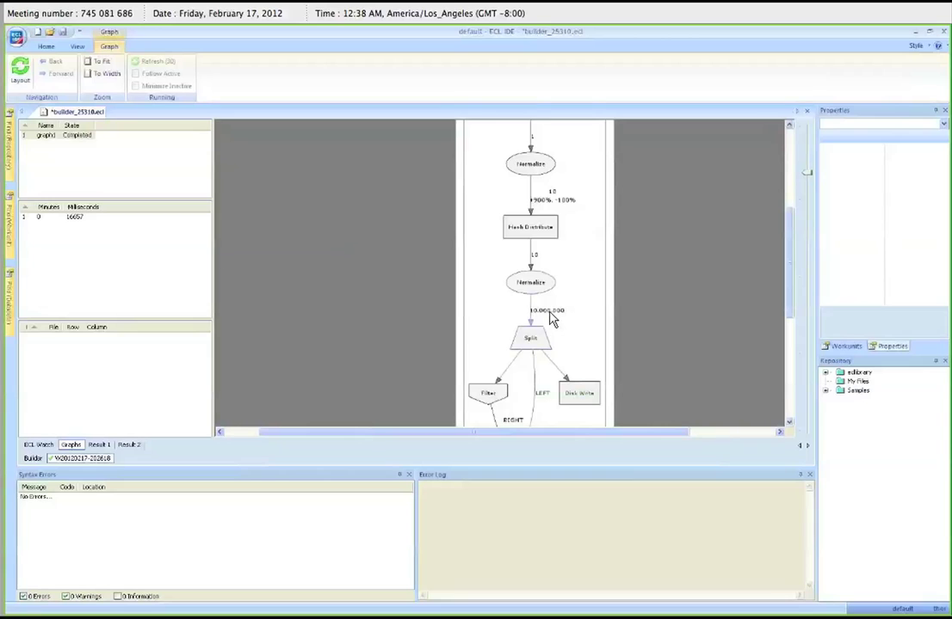